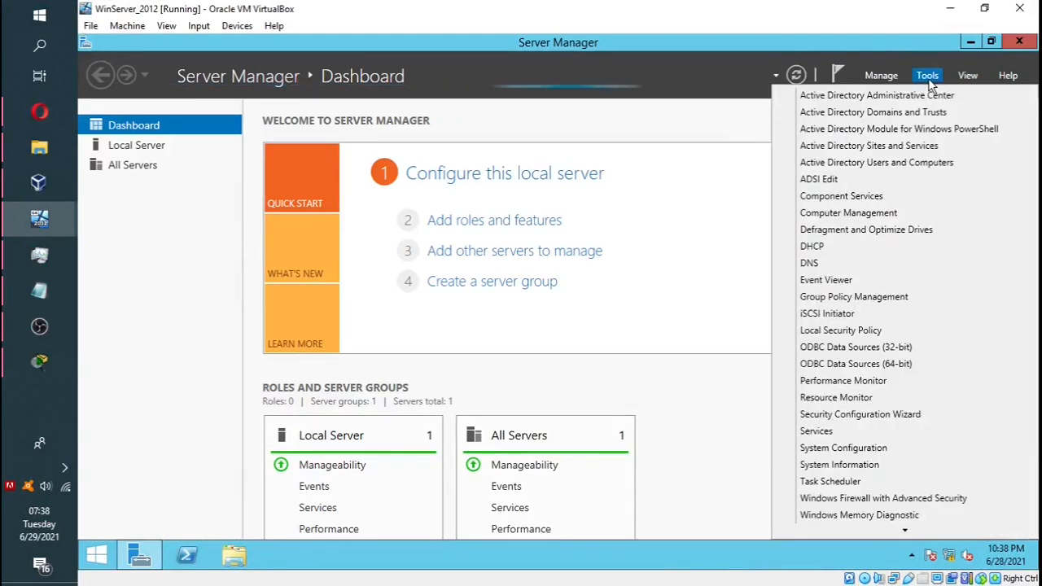
Step: Launch the Group Policy Management console from Server Manager's Tools menu
left_click(928, 78)
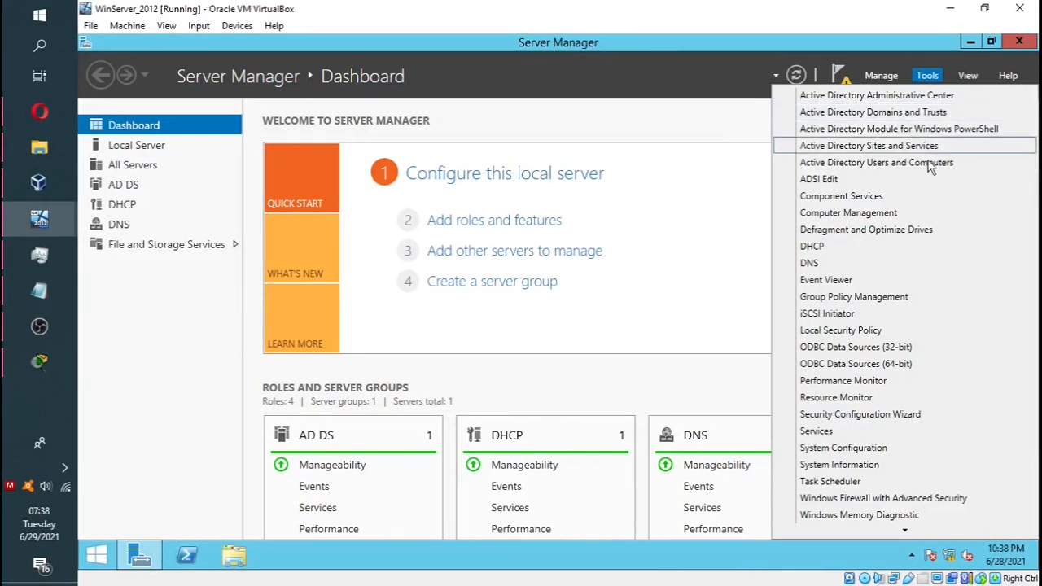
left_click(908, 301)
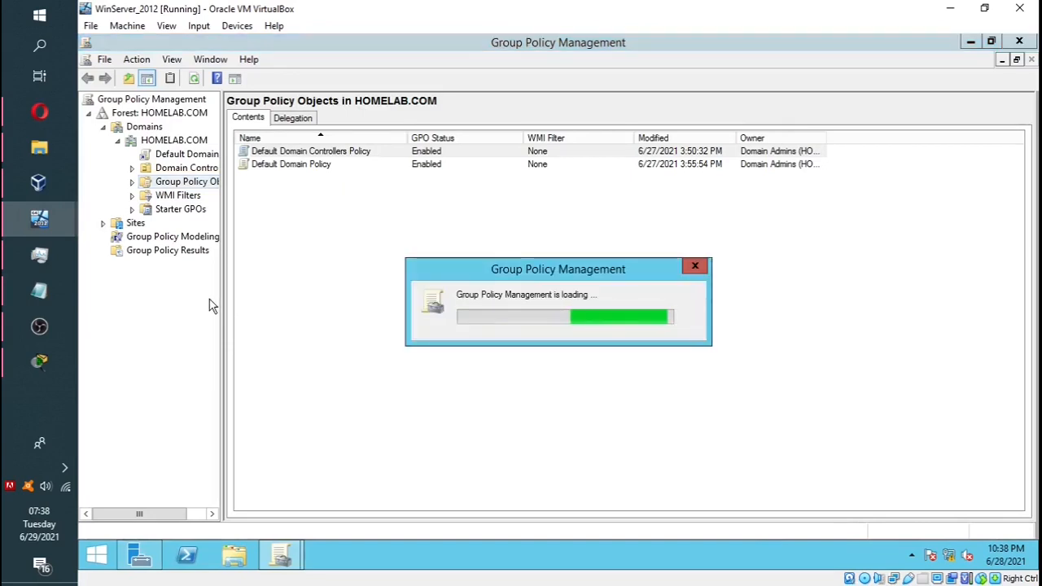
Step: Add a GPO under Group Policy Objects, renaming 'New Group Policy Object' to 'HR Group Policy Object'
left_click_drag(221, 270, 267, 270)
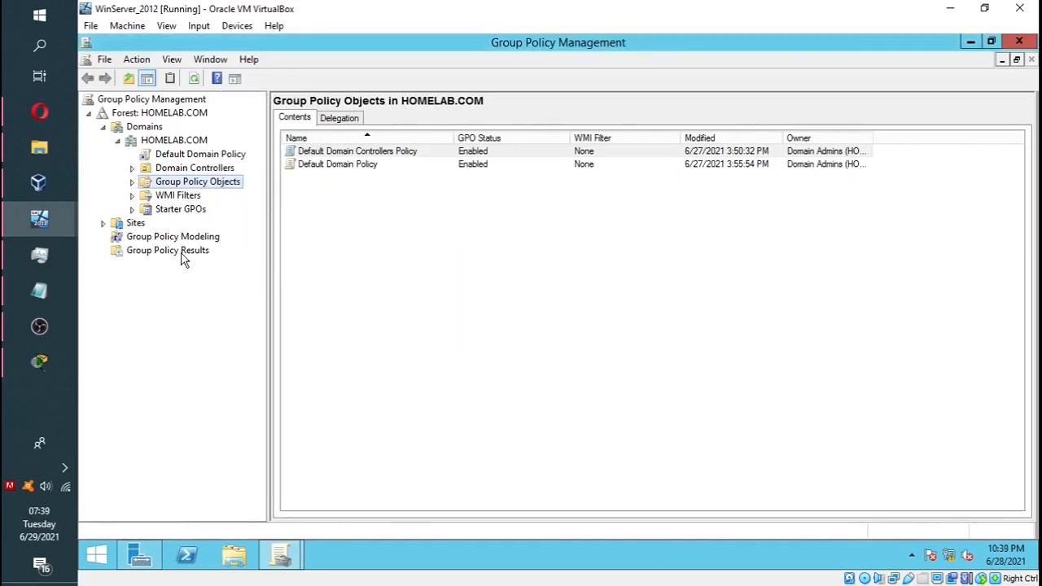
right_click(204, 188)
left_click(238, 197)
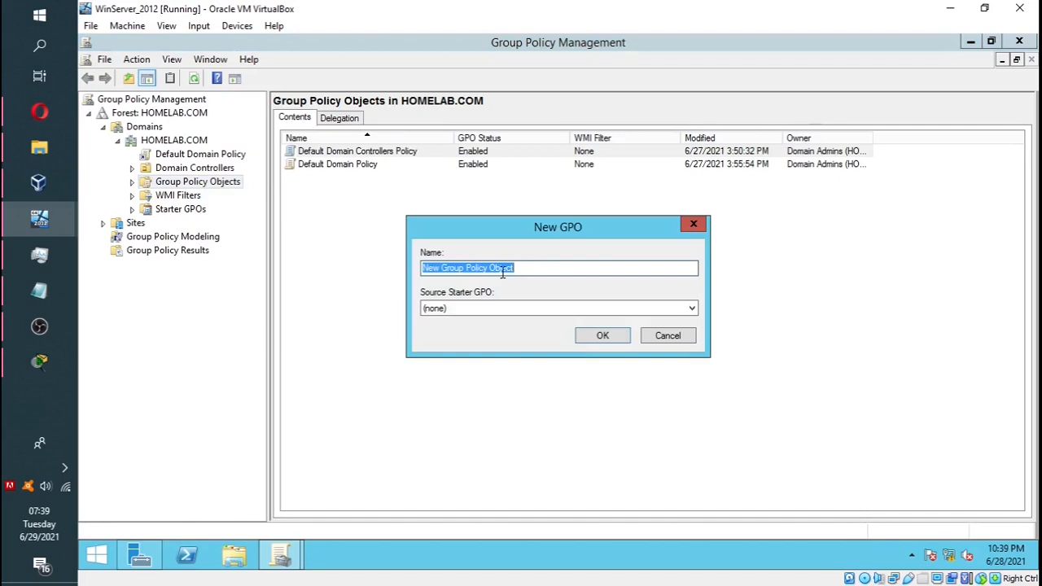
left_click_drag(462, 269, 396, 275)
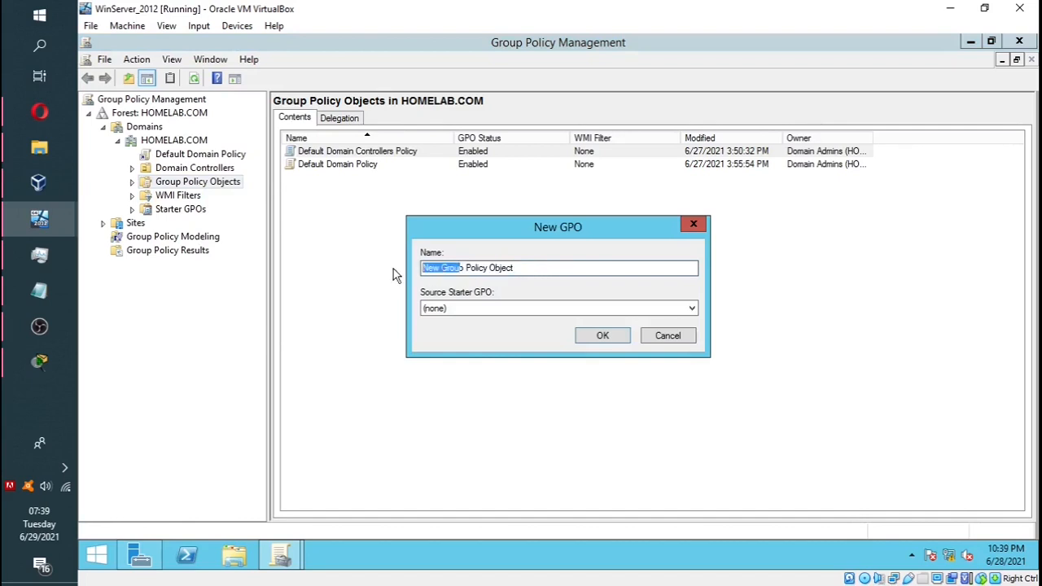
left_click(441, 269)
key("BackSpace")
key("BackSpace")
key("BackSpace")
key("BackSpace")
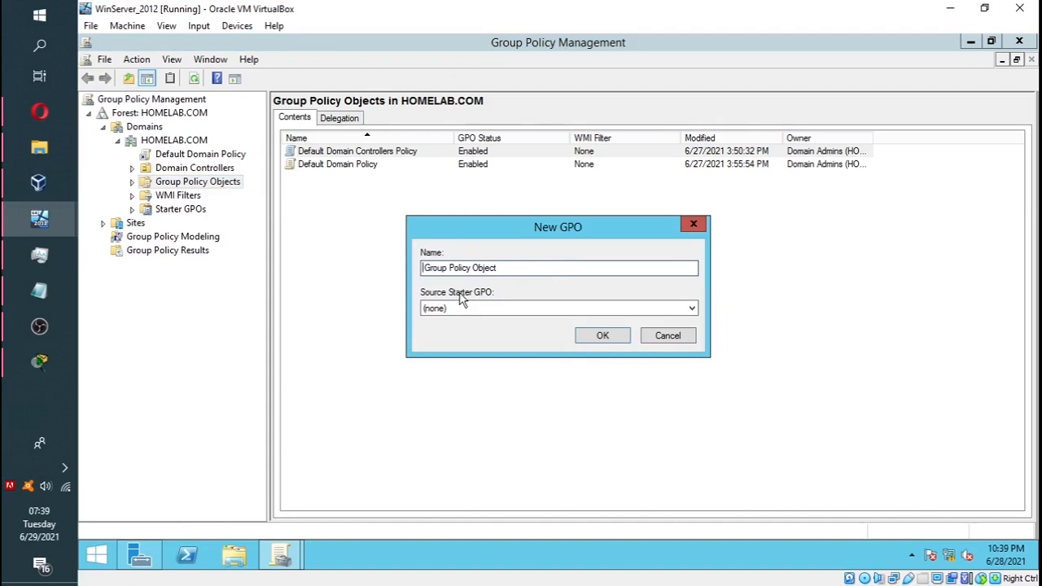
type("HR")
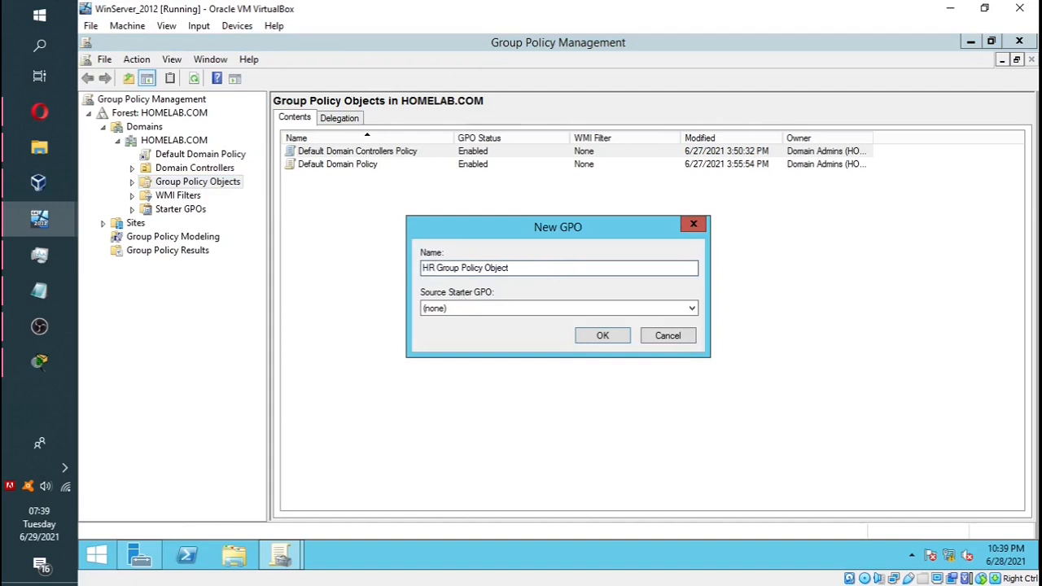
left_click(601, 338)
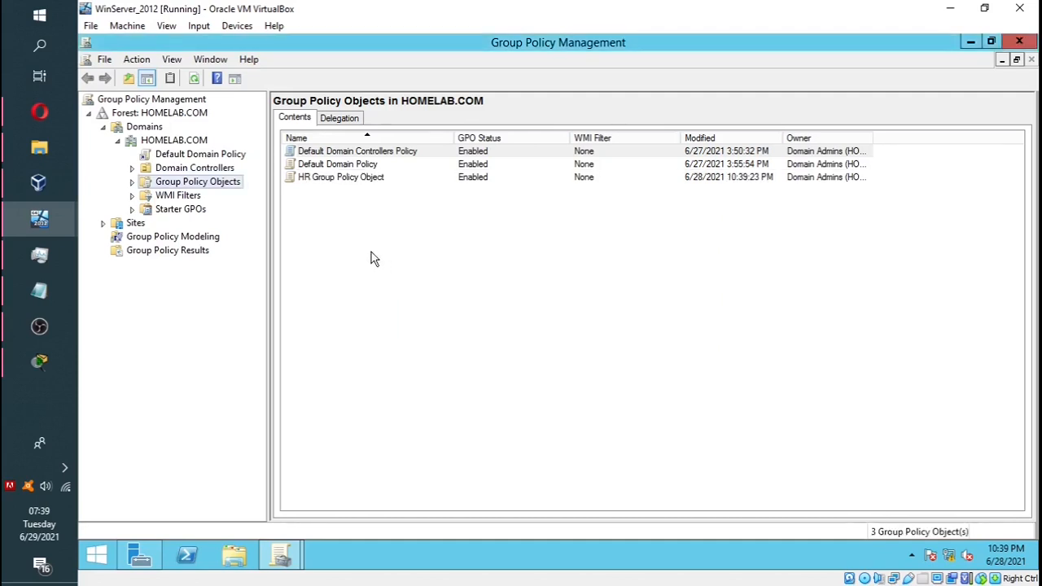
Step: Edit the HR GPO and show All Settings under User Configuration Administrative Templates
right_click(335, 181)
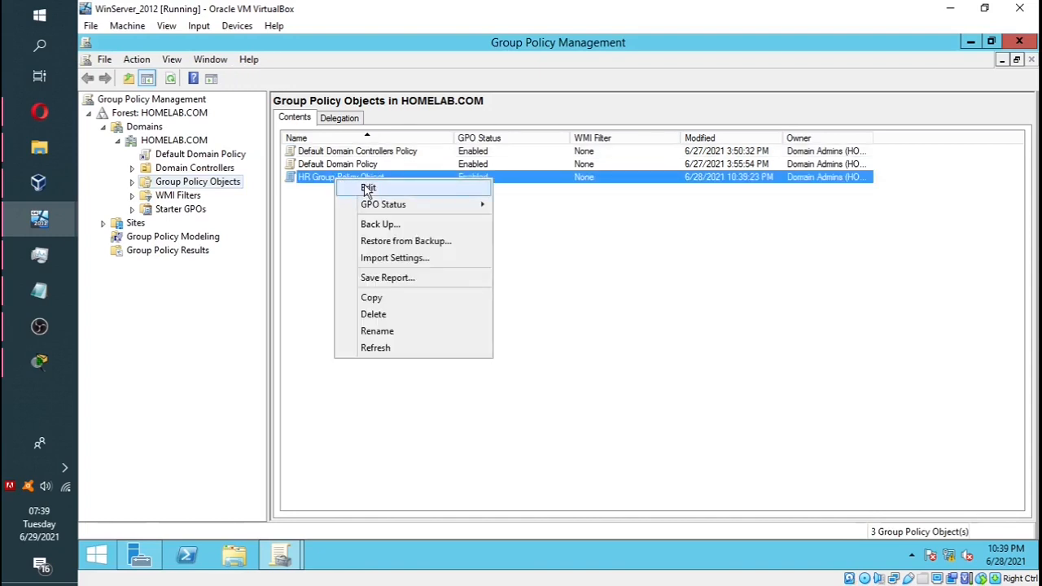
left_click(366, 190)
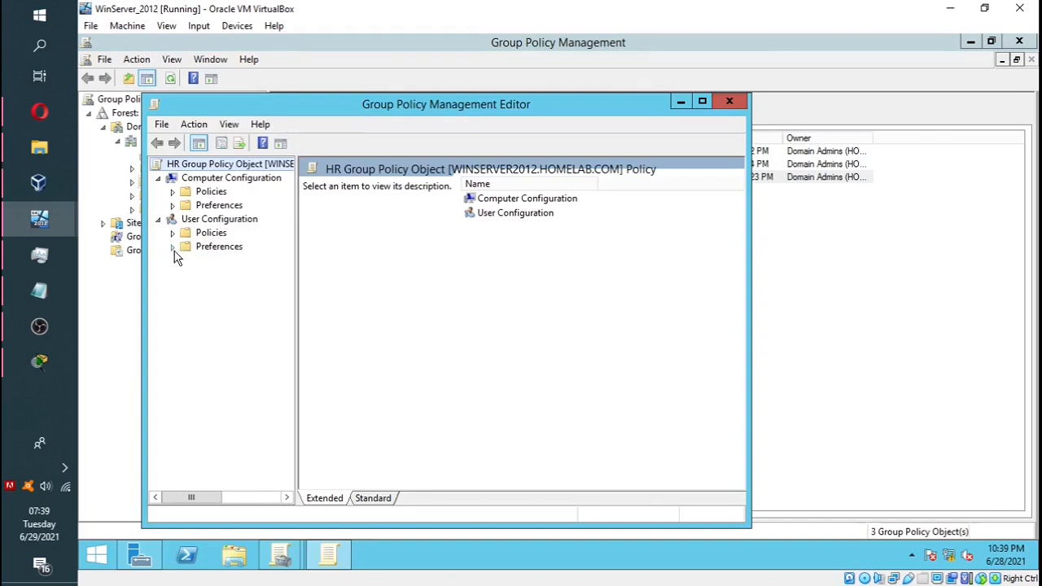
left_click(173, 235)
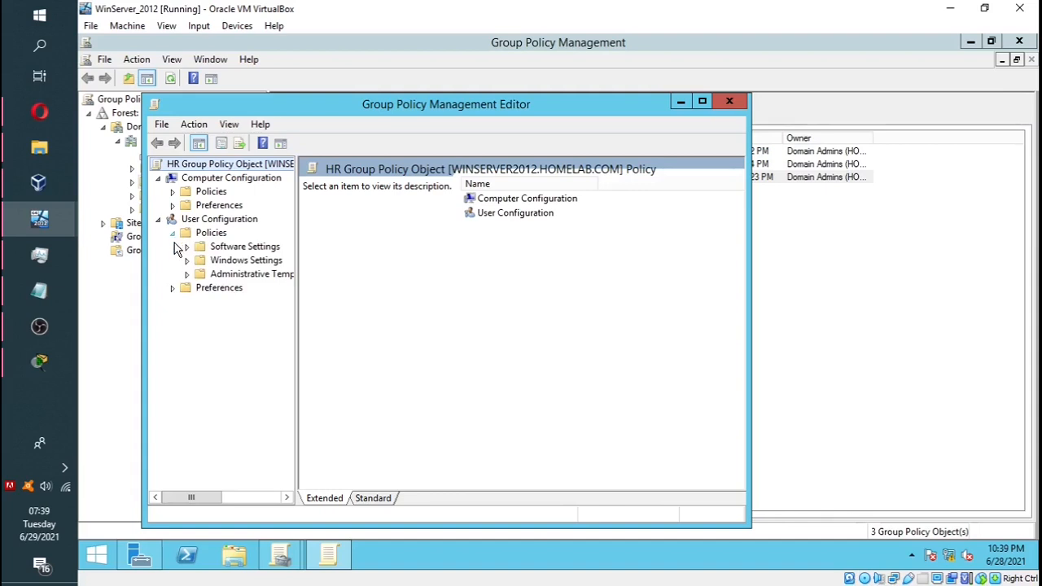
left_click(187, 274)
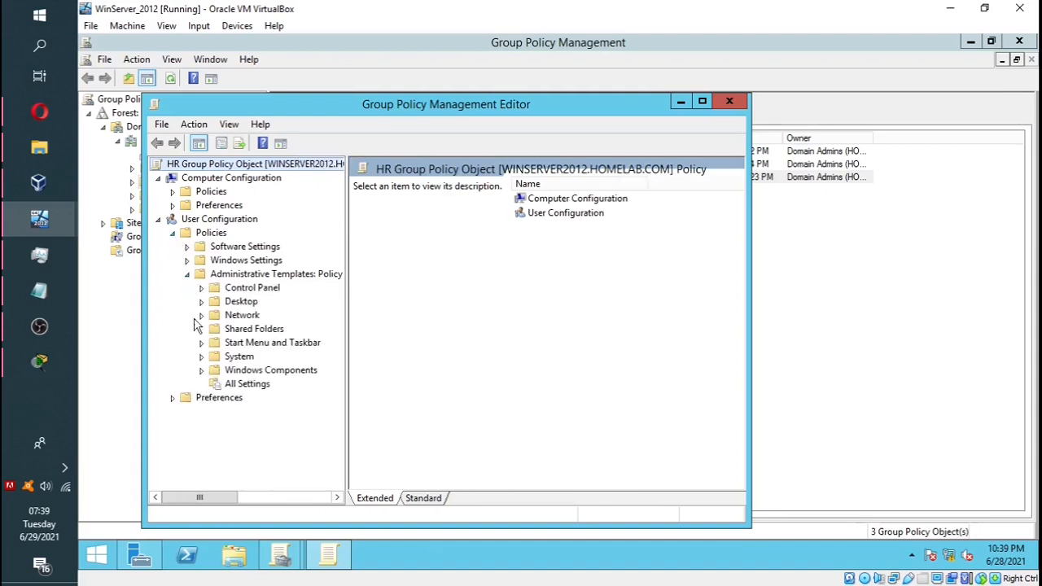
left_click(220, 386)
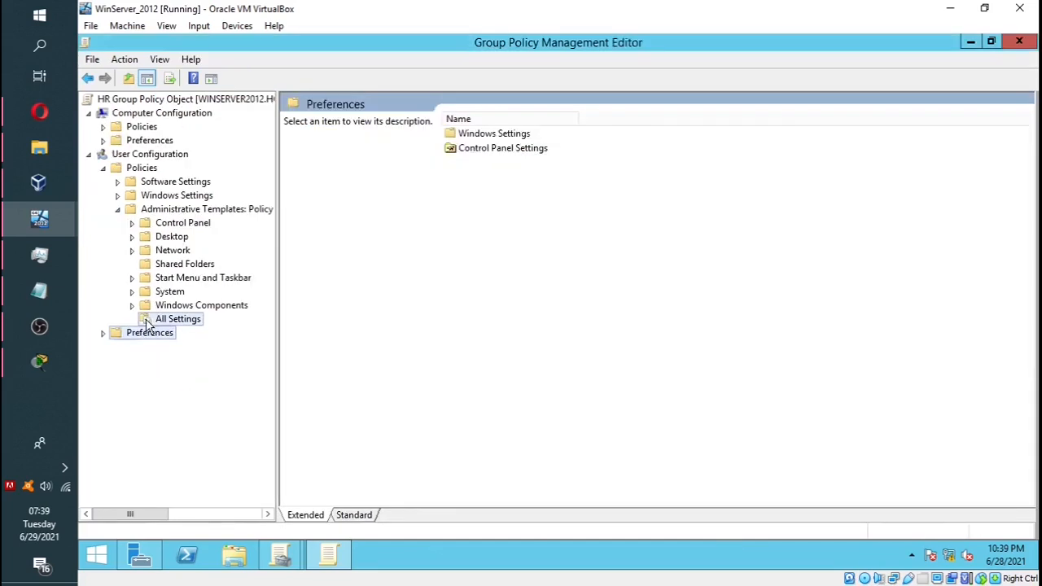
left_click(149, 321)
left_click(487, 310)
left_click(487, 318)
Step: Sort the settings by name and select the policy removing the Shut Down and Restart commands
scroll(499, 380, "down", 1)
scroll(501, 380, "down", 10)
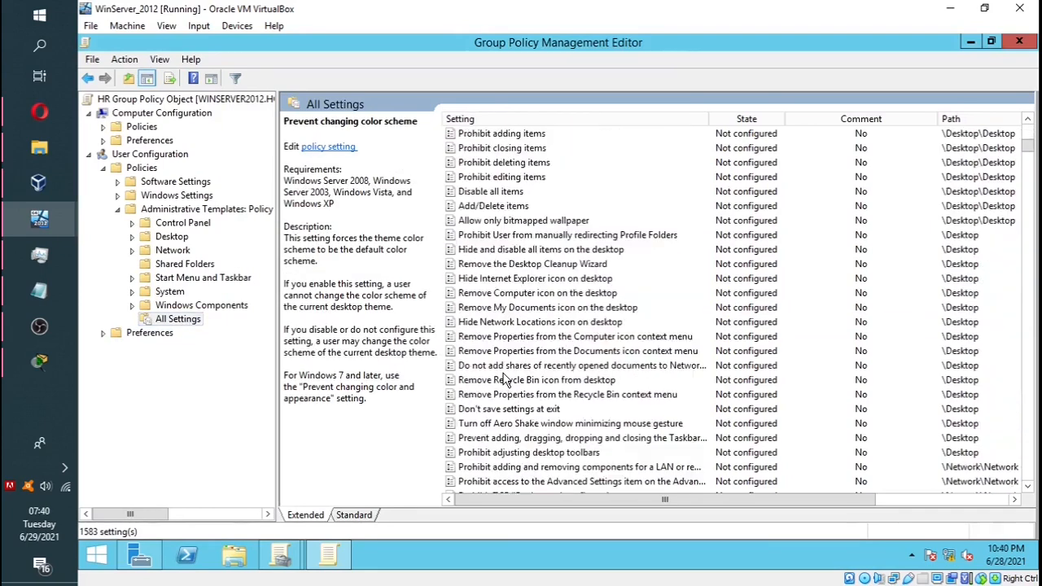
scroll(500, 380, "up", 4)
scroll(500, 380, "down", 4)
left_click(504, 378)
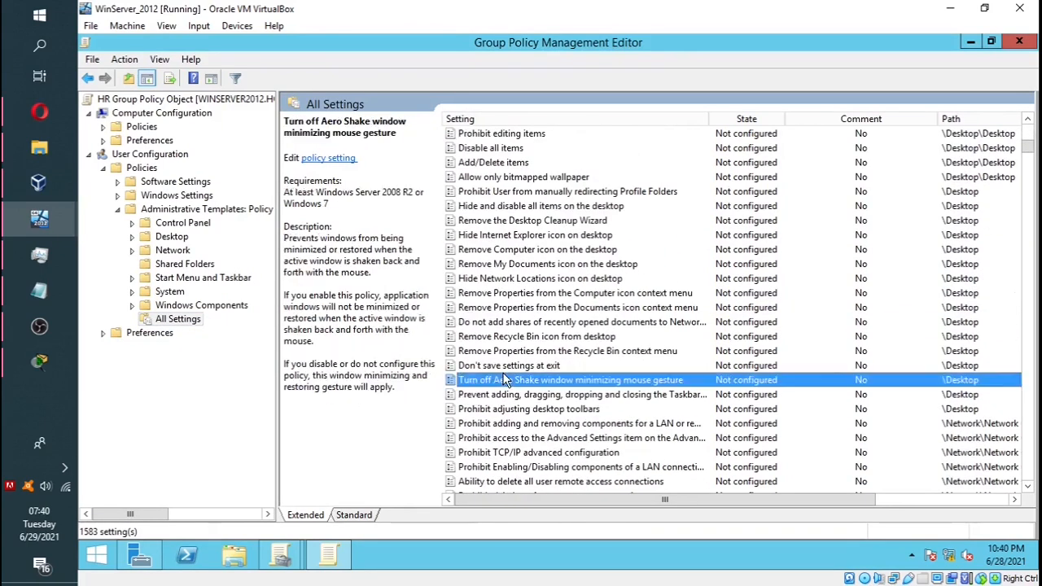
key("Down")
key("Down")
key("Down")
key("Down")
key("Down")
key("Down")
key("Down")
key("Down")
key("Down")
key("Down")
key("Down")
key("Down")
key("Down")
key("Down")
key("Down")
key("Down")
key("Down")
key("Down")
key("Down")
key("Down")
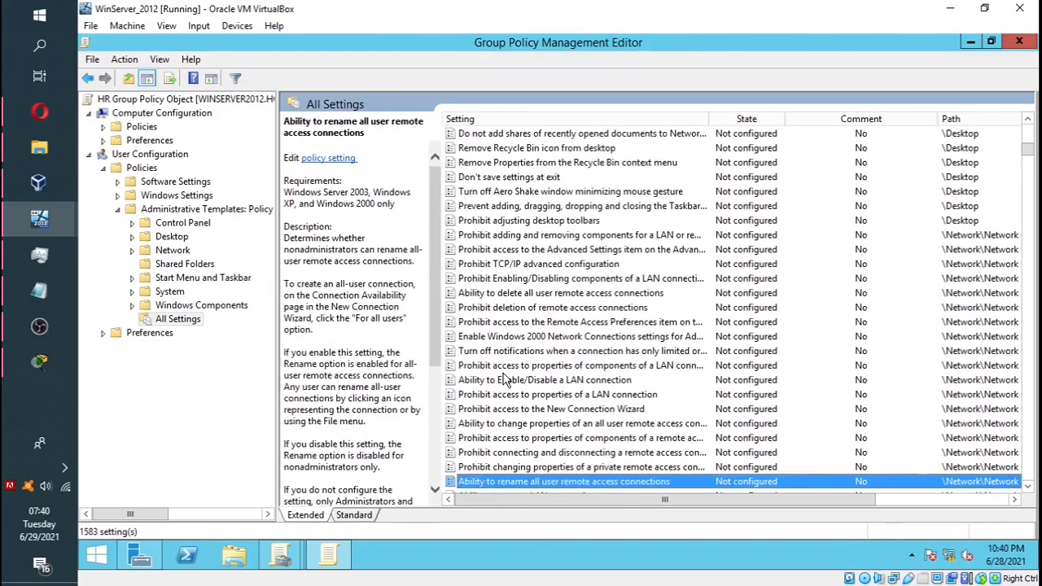
left_click(187, 322)
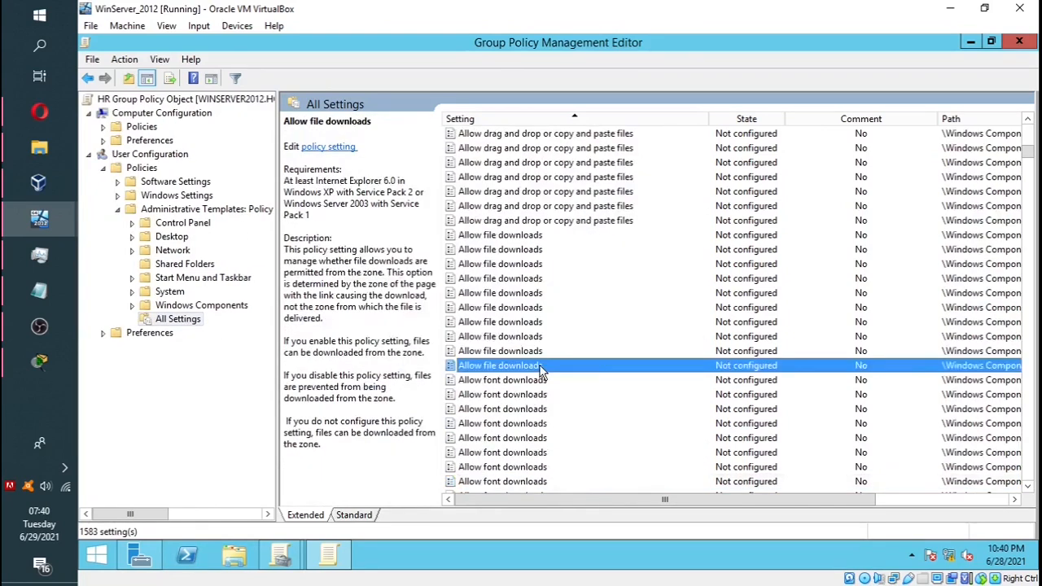
type("pro")
scroll(505, 395, "down", 4)
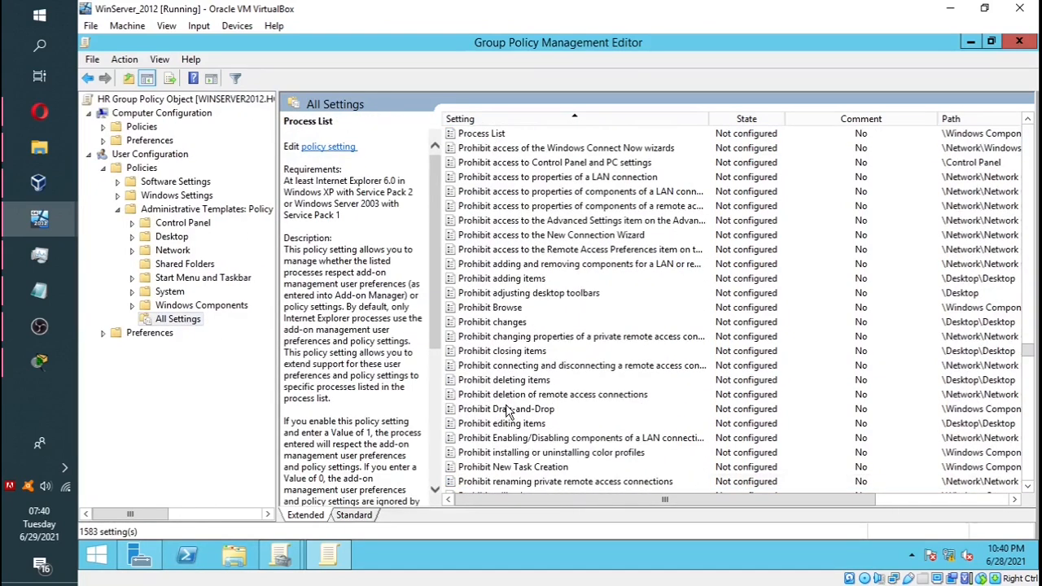
scroll(506, 411, "down", 10)
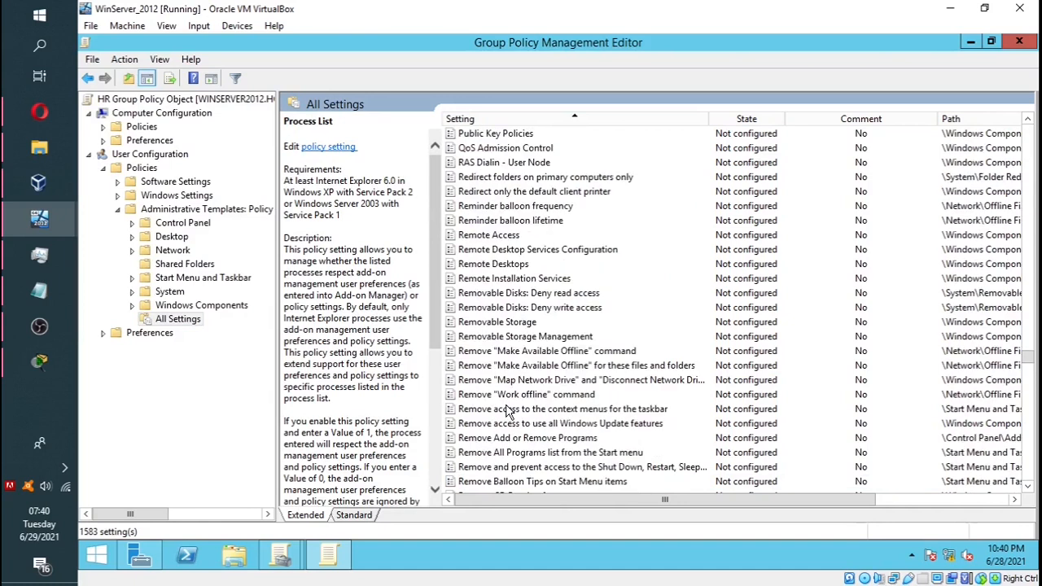
scroll(506, 411, "down", 1)
left_click(533, 424)
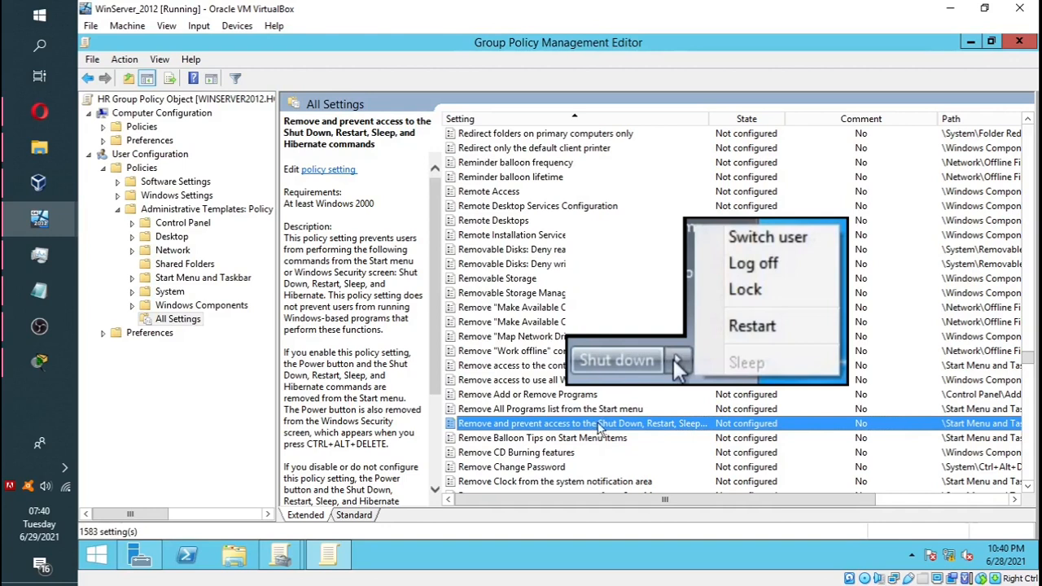
Step: Enable the policy removing Shut Down, Restart, Sleep and Hibernate from the Start menu
right_click(800, 432)
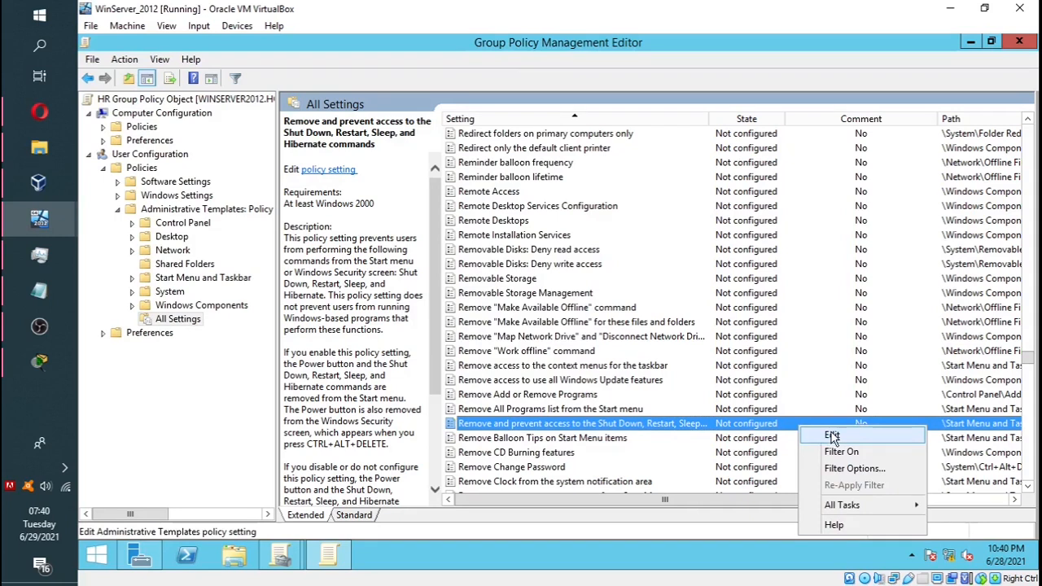
left_click(832, 437)
left_click(149, 189)
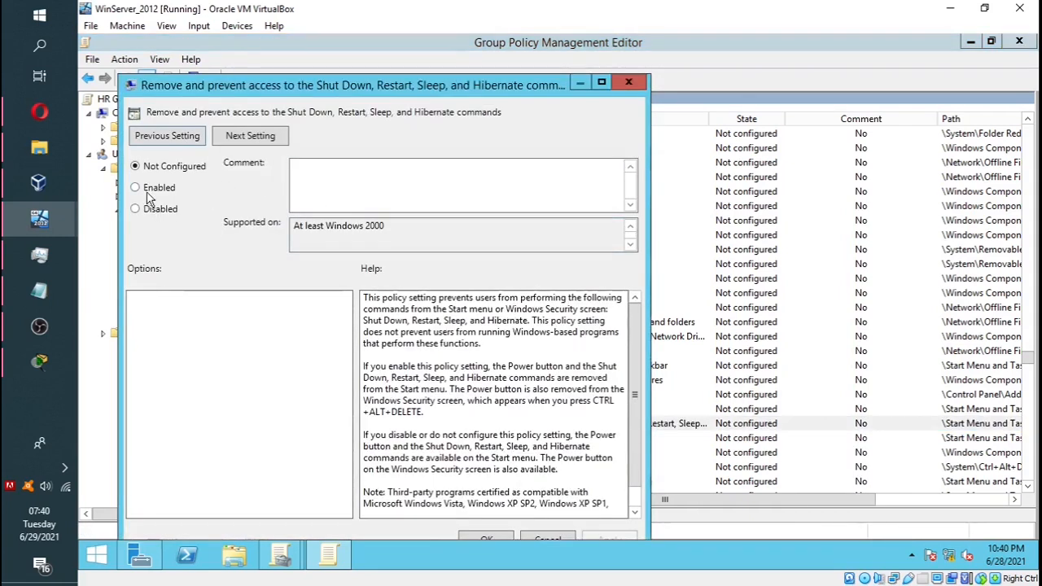
left_click(505, 541)
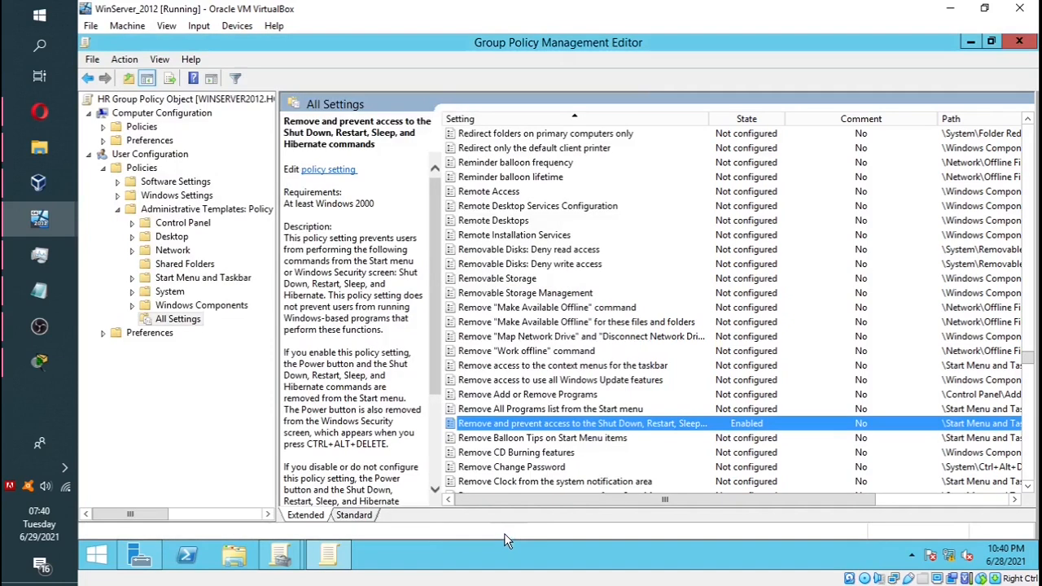
Step: Enable the policy removing the All Programs list from the Start menu, then close the editor
left_click(625, 414)
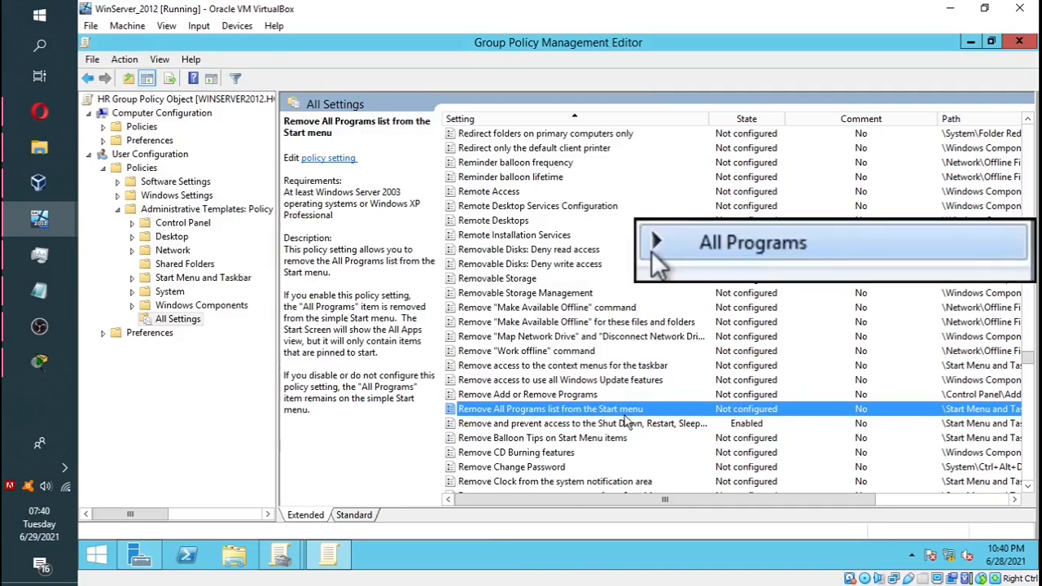
right_click(625, 416)
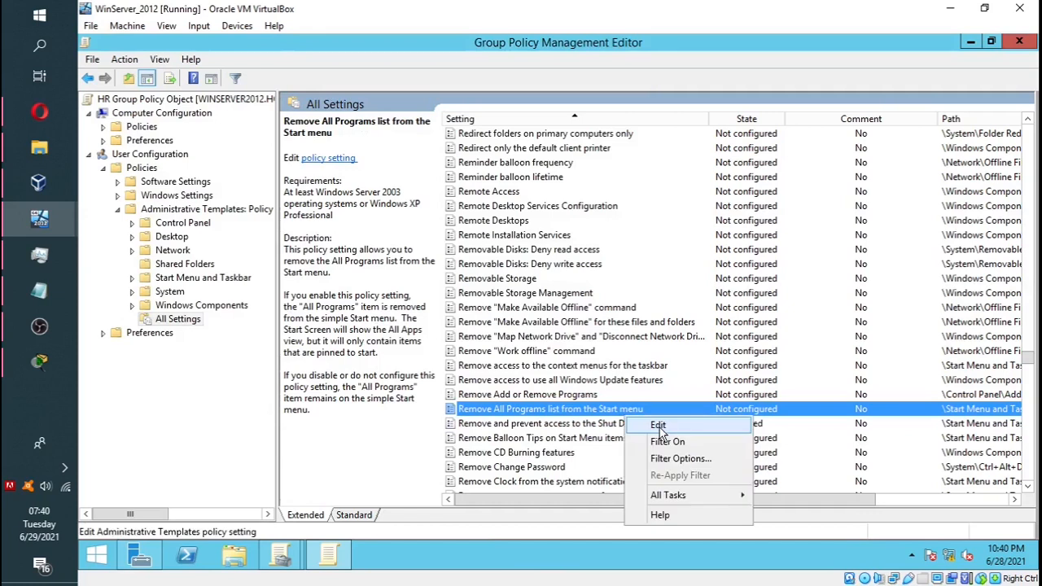
left_click(660, 427)
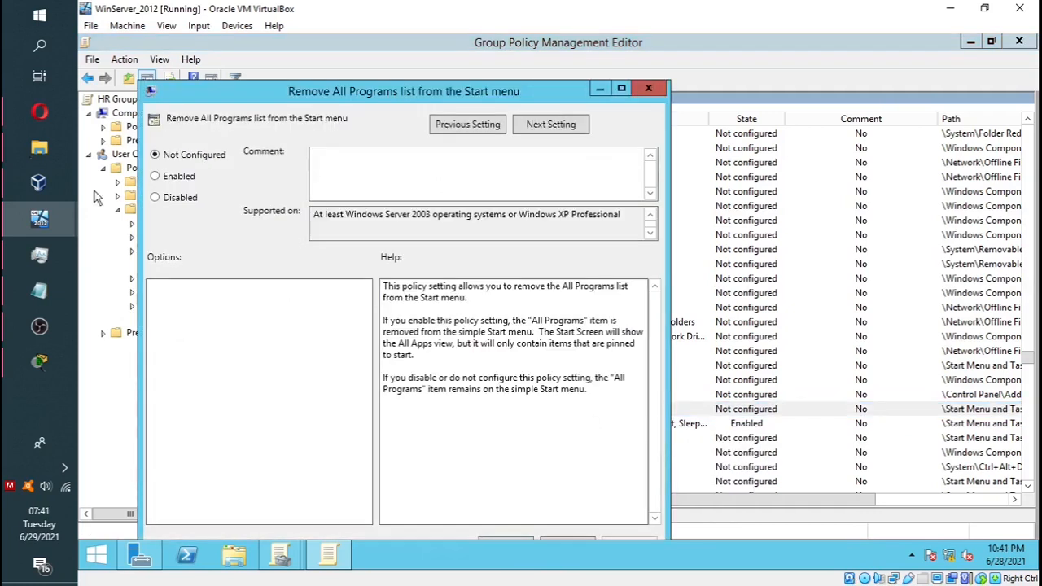
left_click(155, 177)
left_click_drag(425, 95, 425, 34)
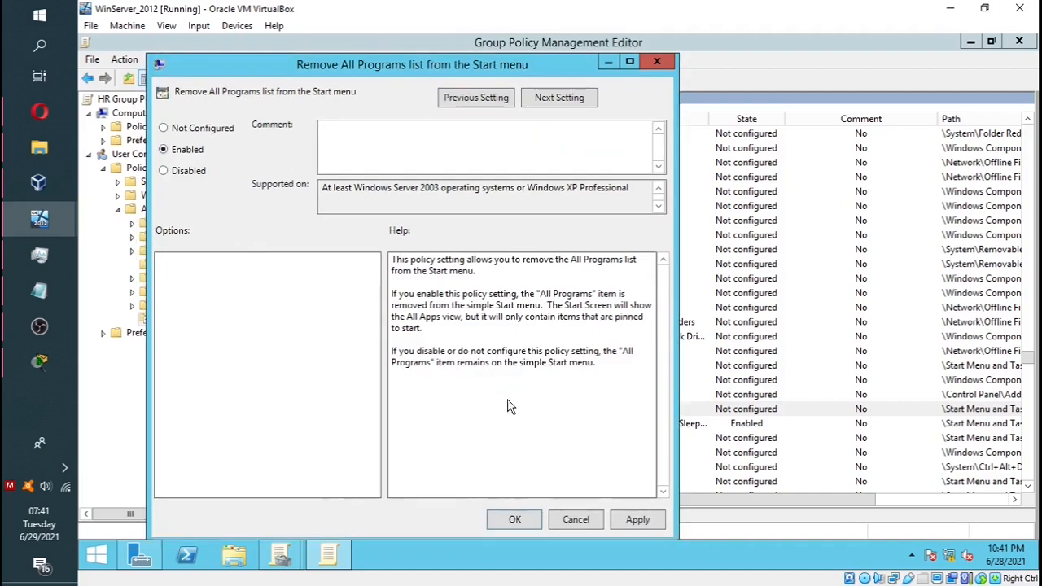
left_click(519, 518)
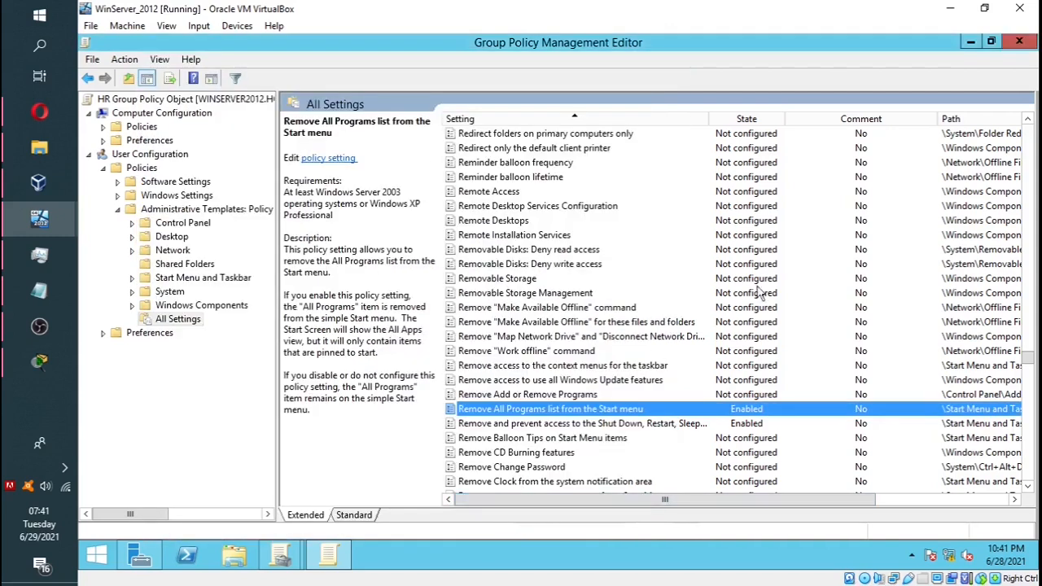
left_click(1019, 41)
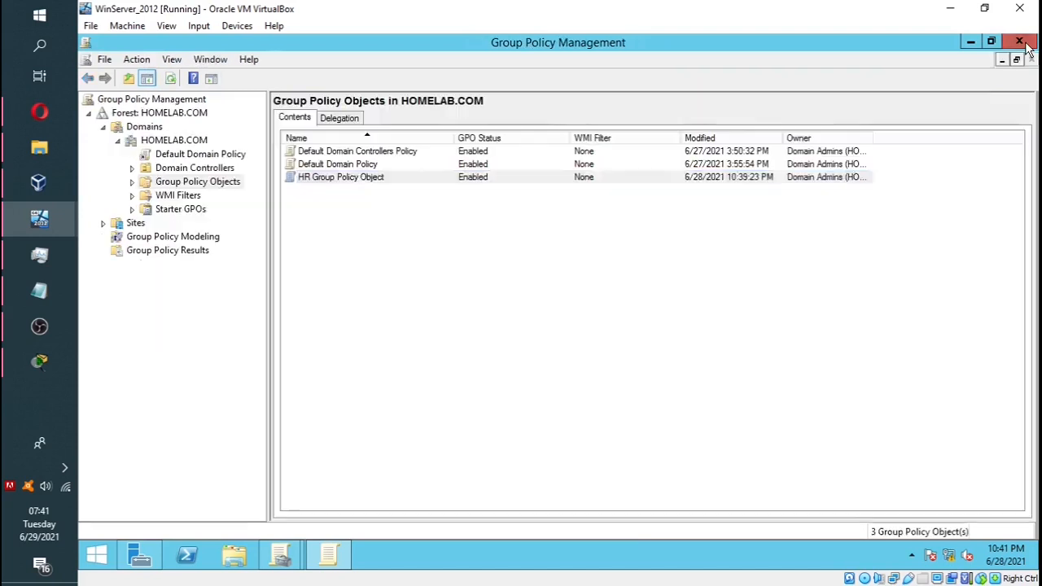
Step: Confirm in the HR GPO's Settings report that both Start Menu and Taskbar policies are Enabled
double_click(343, 177)
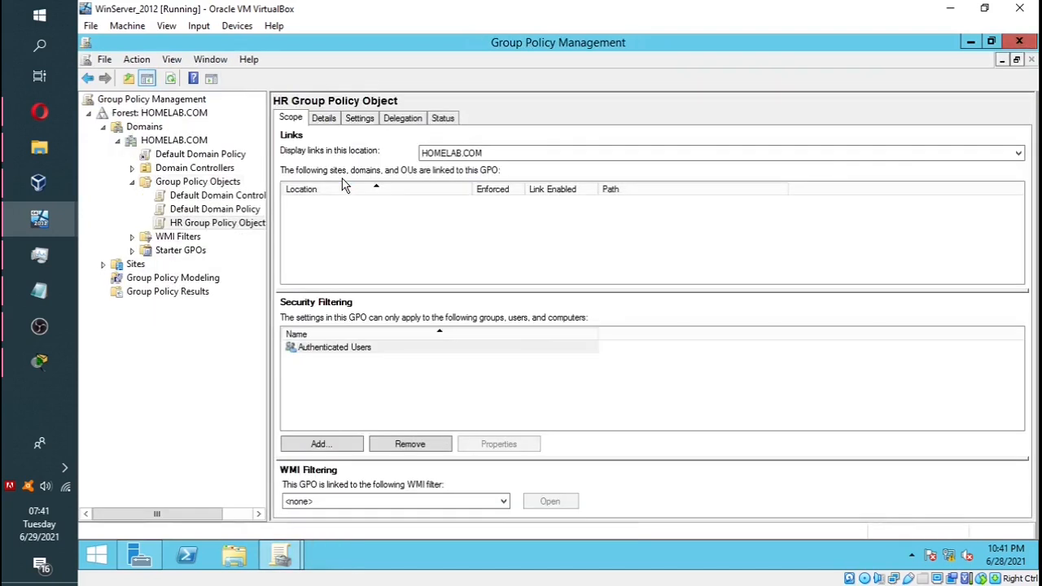
left_click(361, 118)
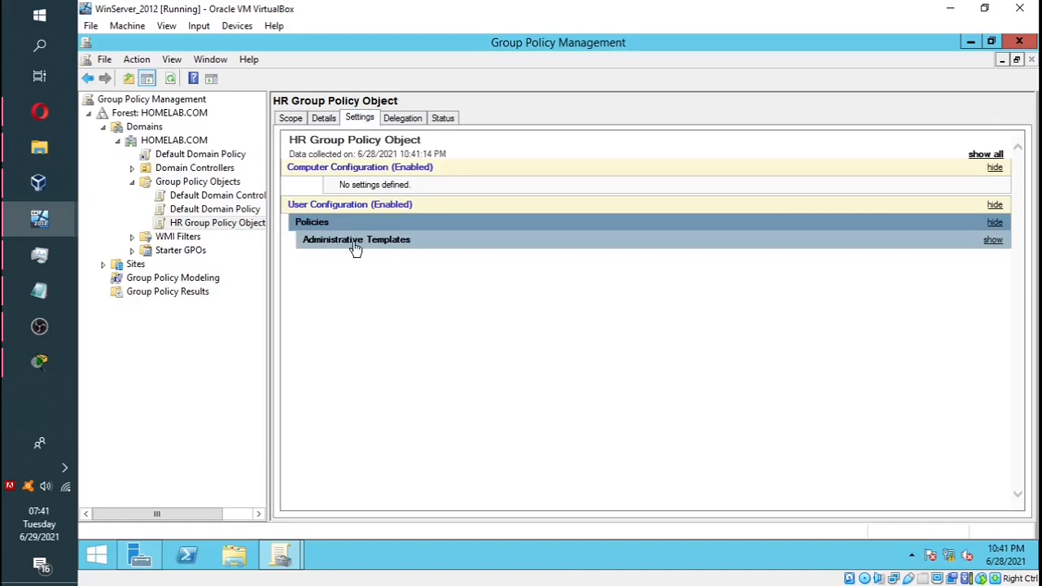
left_click(356, 244)
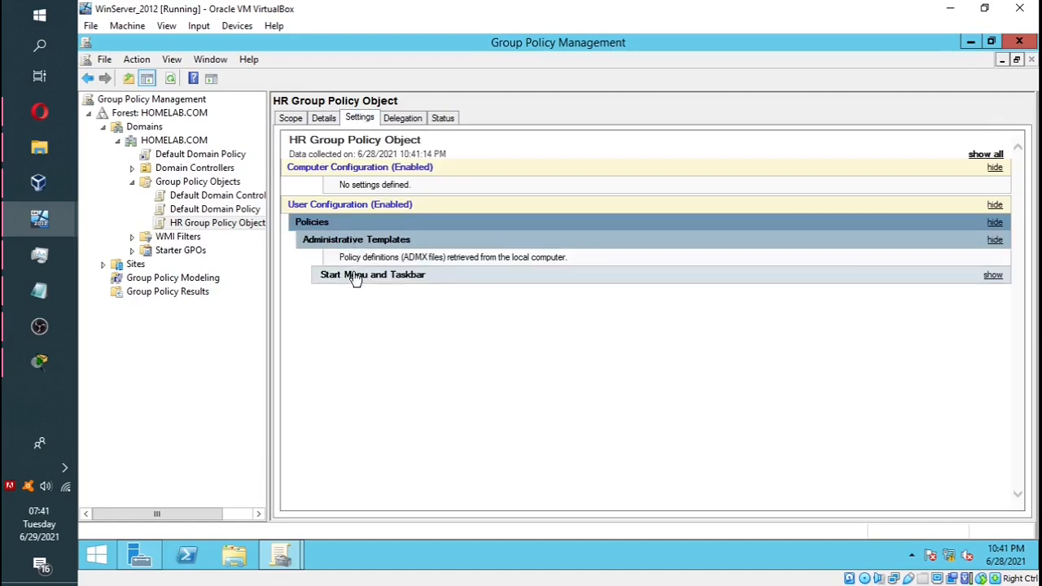
left_click(355, 276)
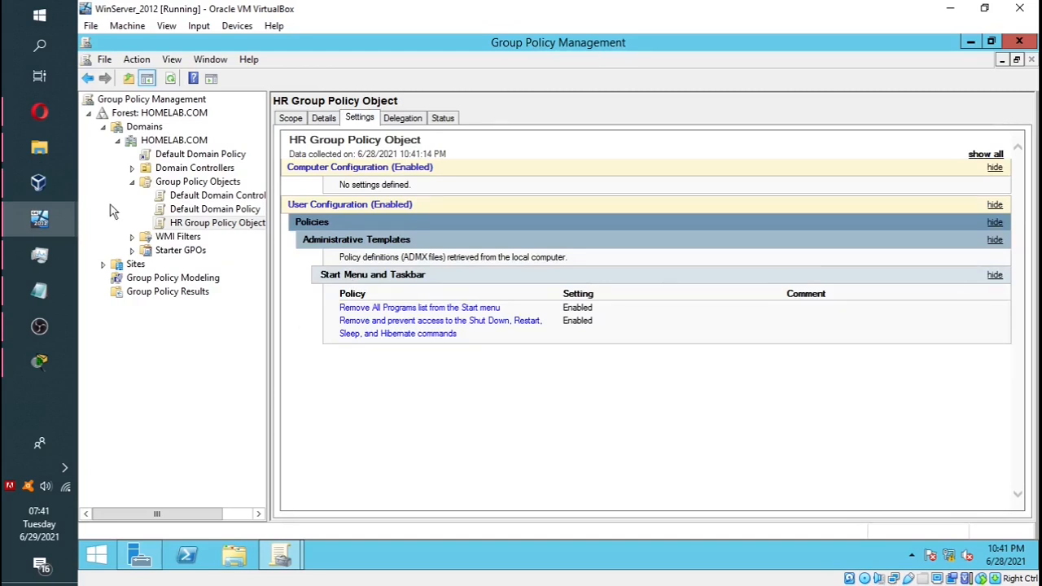
left_click(132, 182)
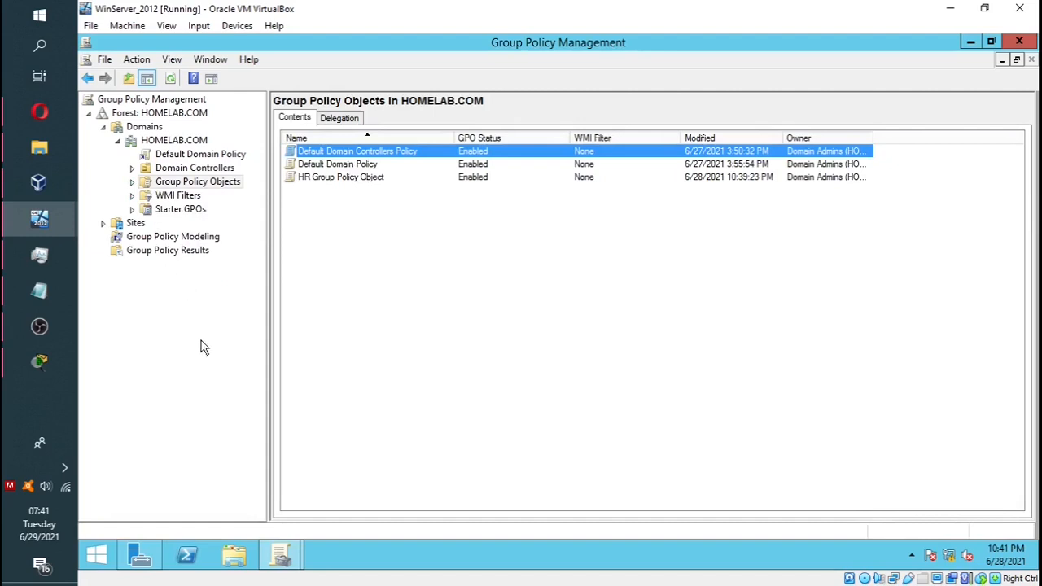
Step: Create a new organizational unit named 'HR OU' under HOMELAB.COM
right_click(151, 144)
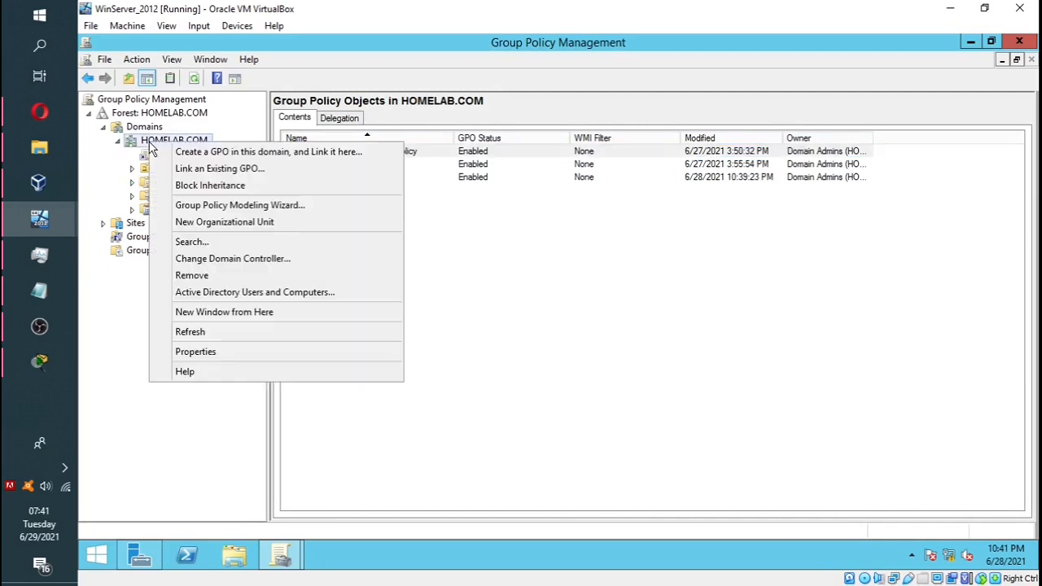
left_click(223, 223)
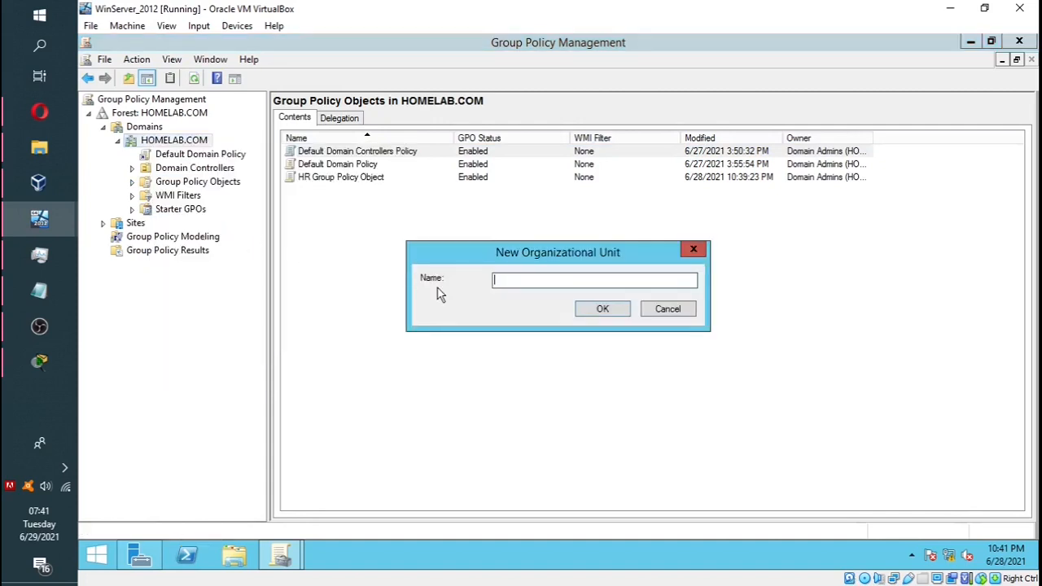
type("HR OU")
left_click(615, 310)
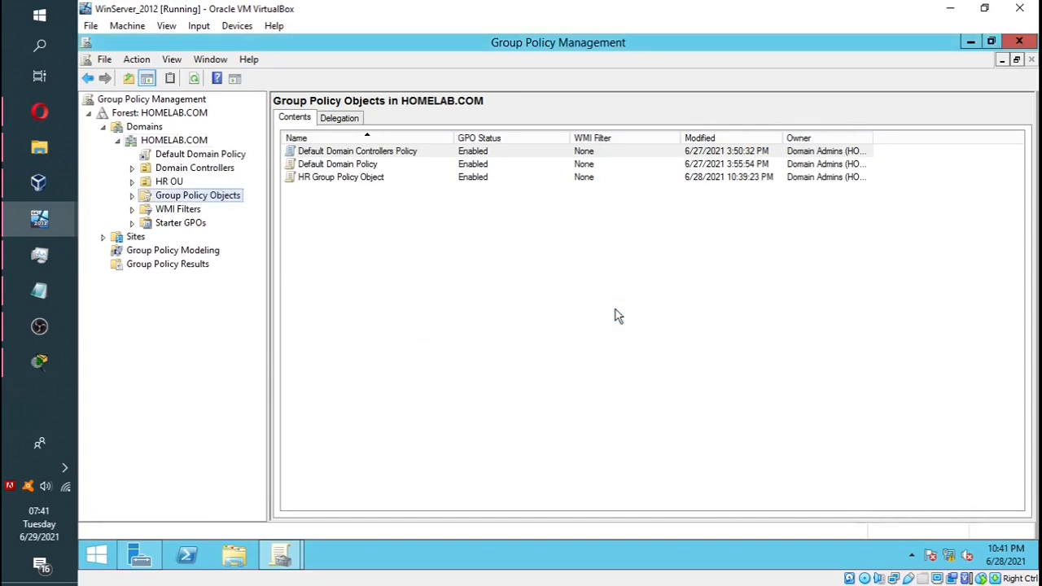
Step: Link the existing HR Group Policy Object to HR OU
left_click(170, 184)
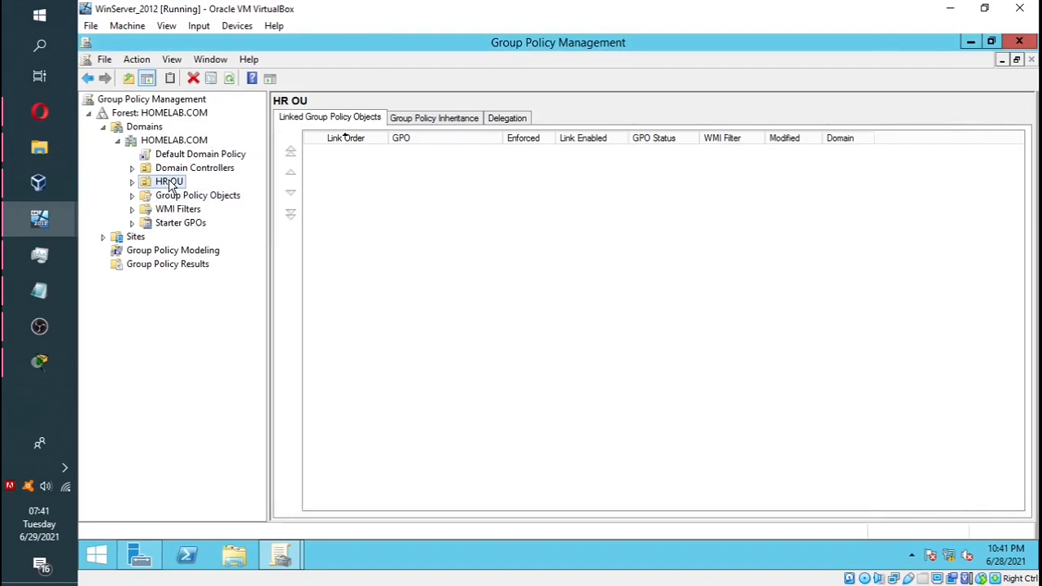
right_click(166, 184)
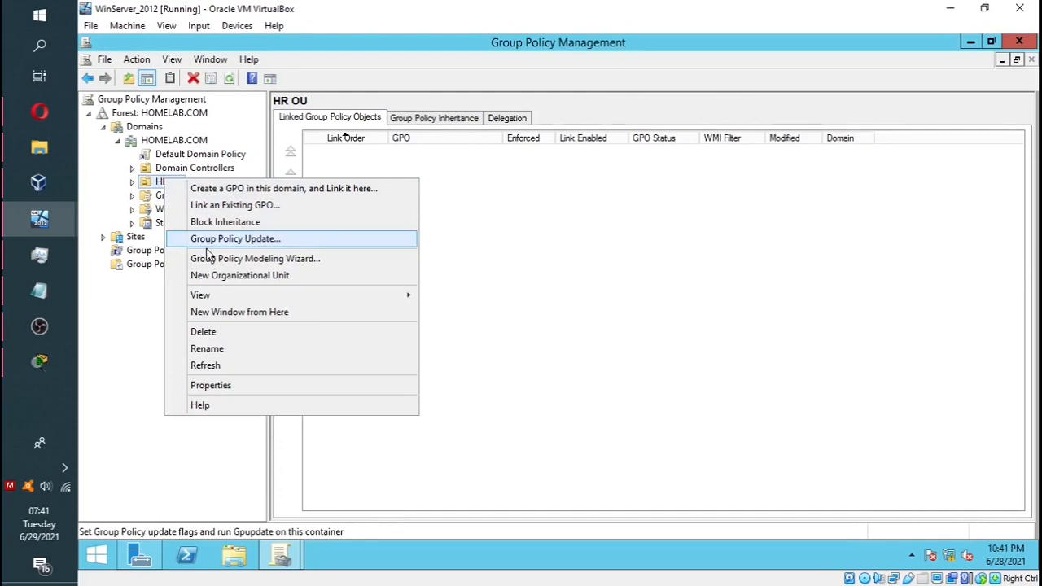
left_click(225, 206)
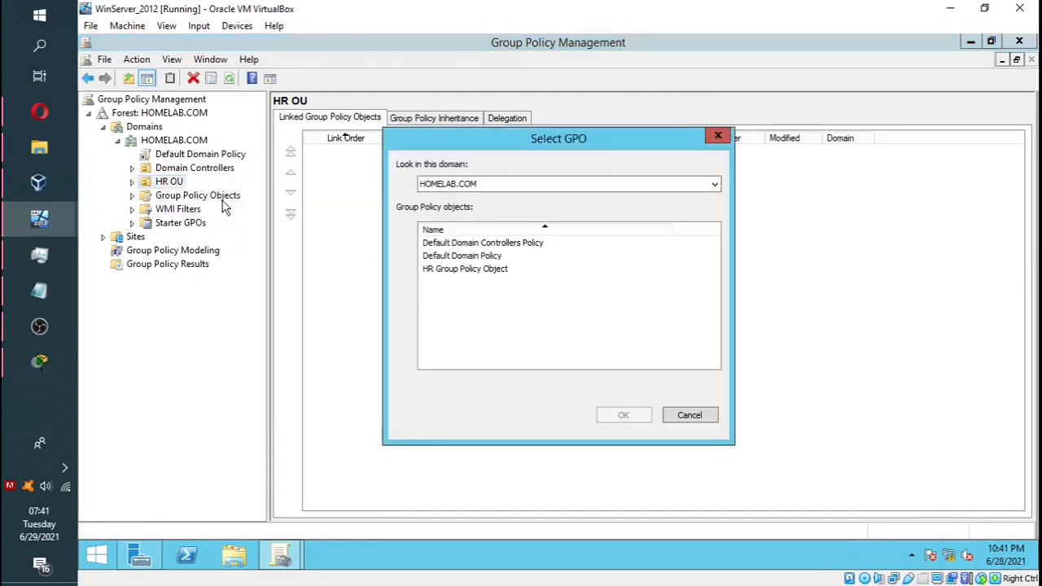
left_click(446, 273)
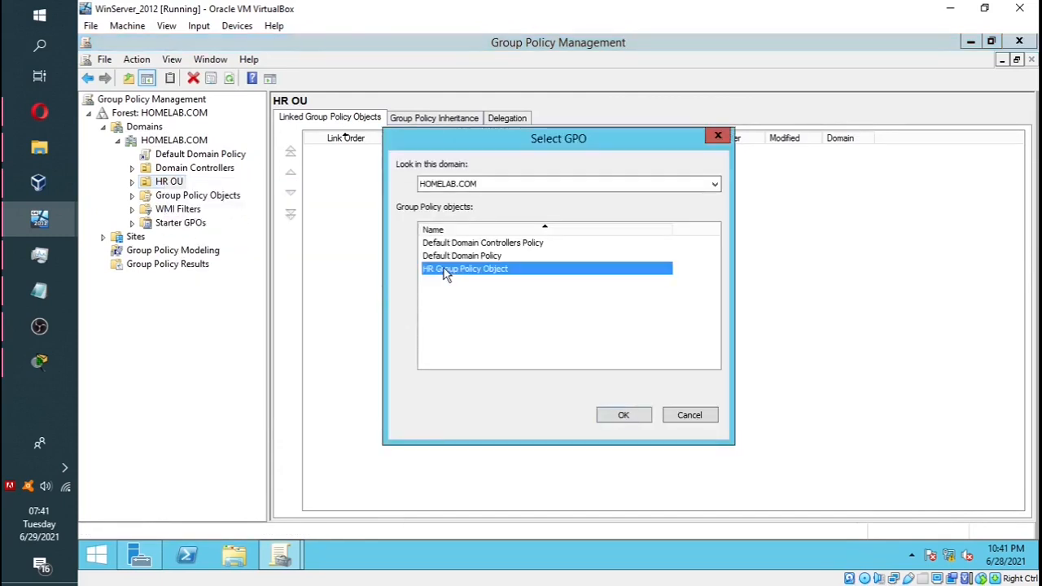
left_click(623, 417)
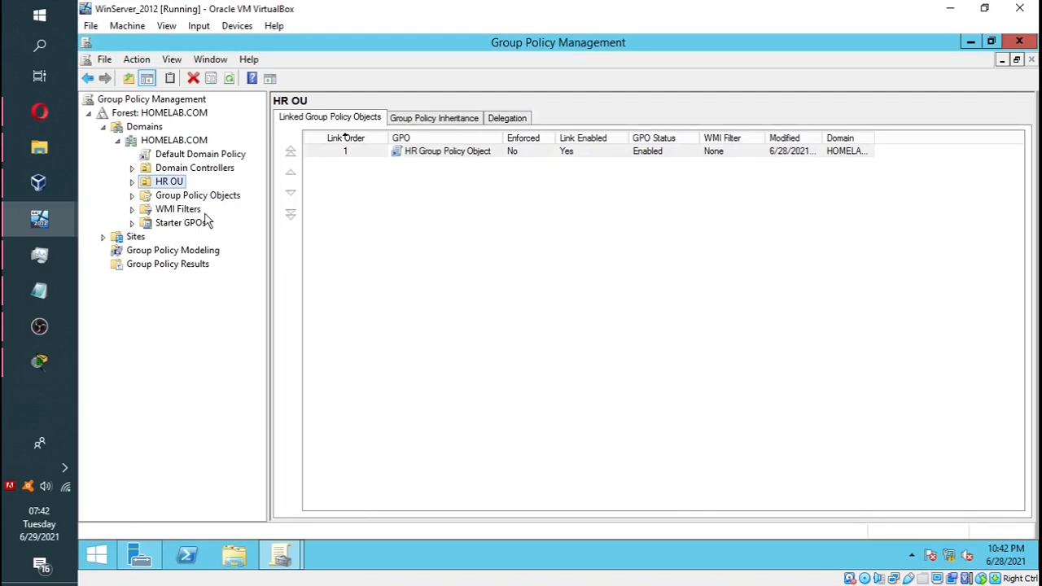
Step: Close Group Policy Management and launch Active Directory Users and Computers from Tools
left_click(1021, 42)
left_click(928, 75)
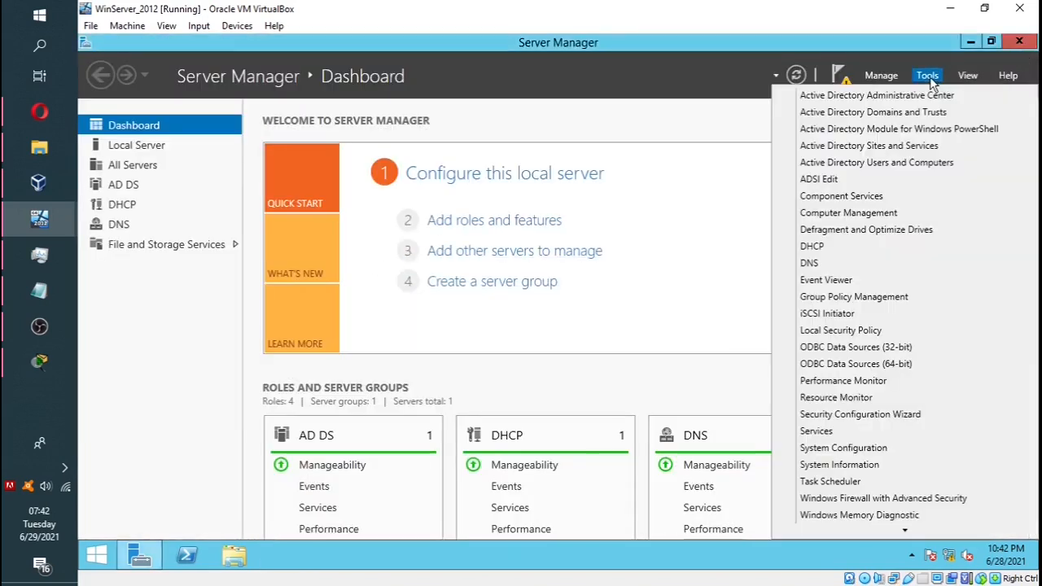
left_click(909, 164)
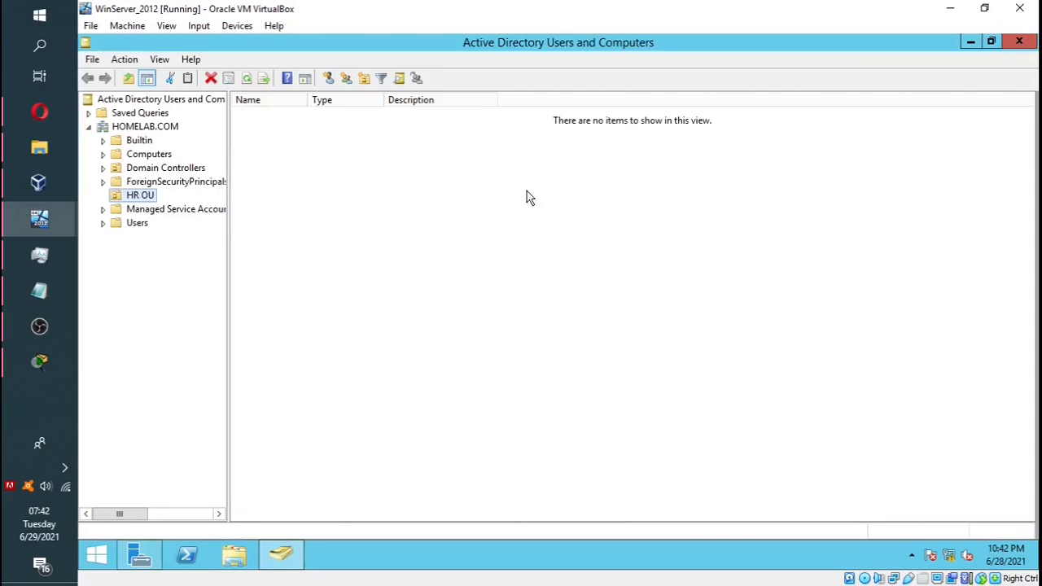
Step: Drag the HR user account from the Users container onto HR OU and confirm the move
left_click(137, 197)
left_click(136, 223)
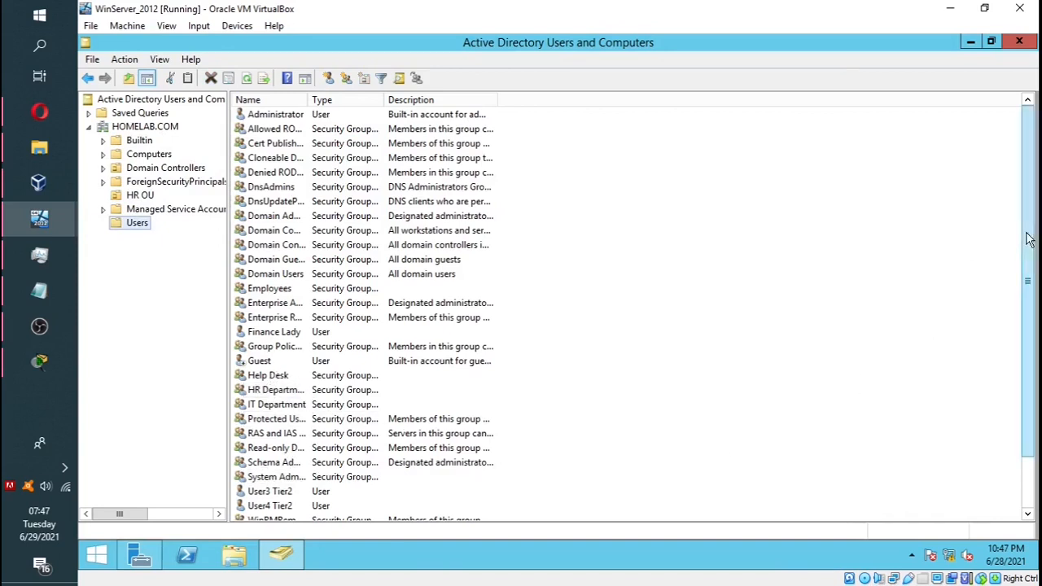
scroll(1031, 232, "down", 2)
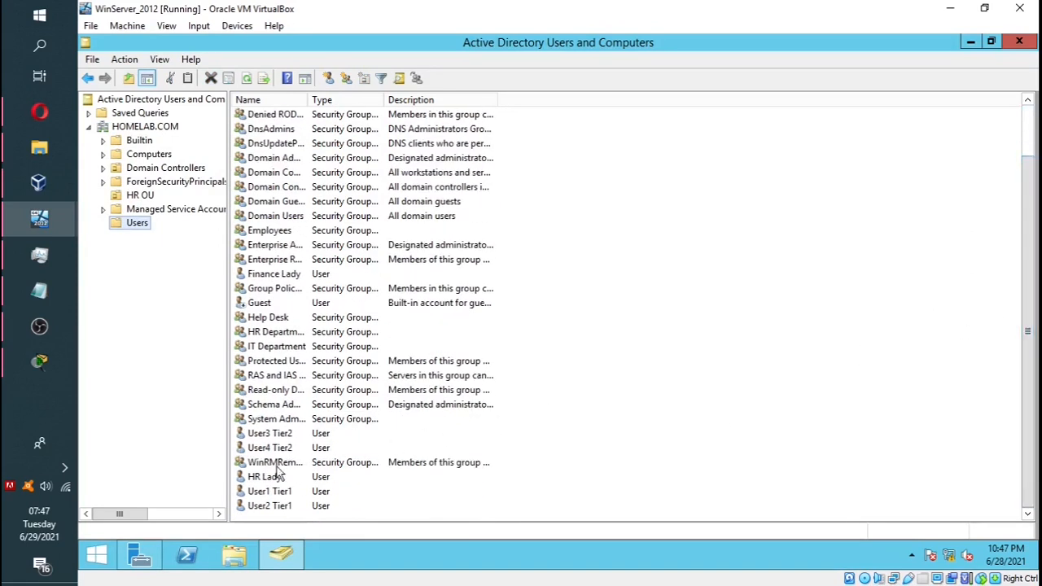
left_click(258, 480)
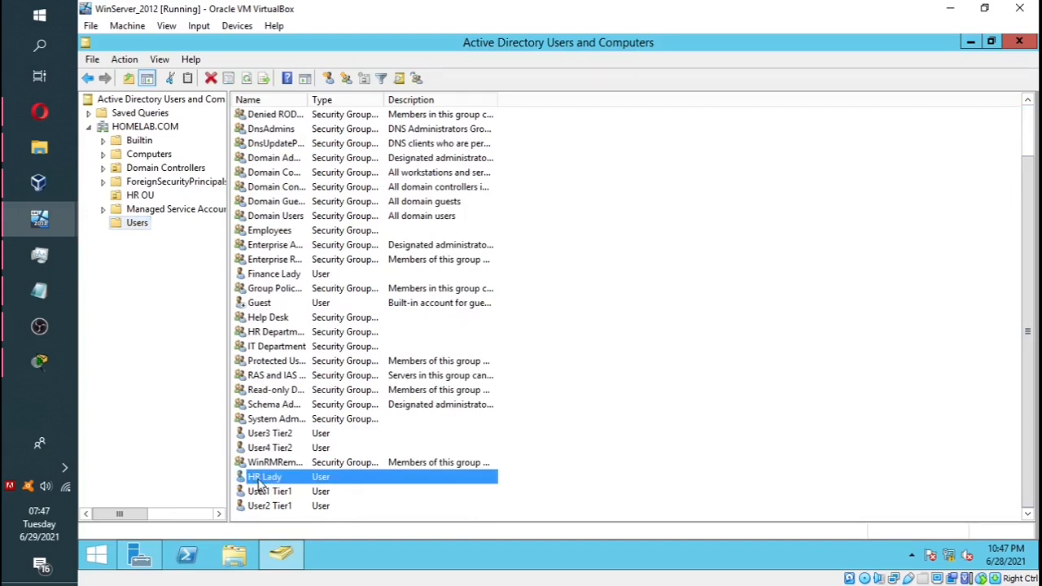
left_click_drag(258, 481, 142, 197)
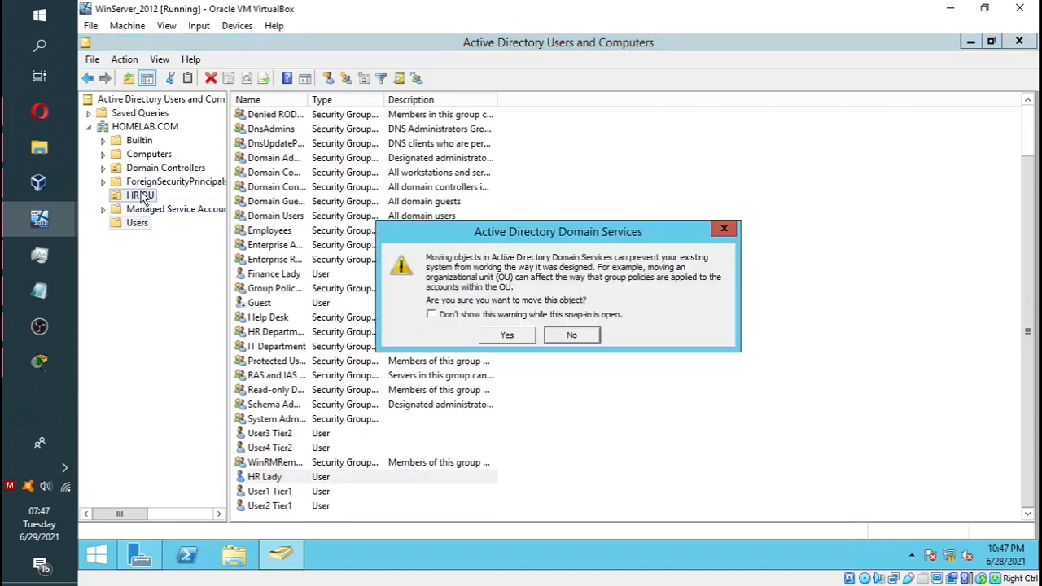
left_click(506, 335)
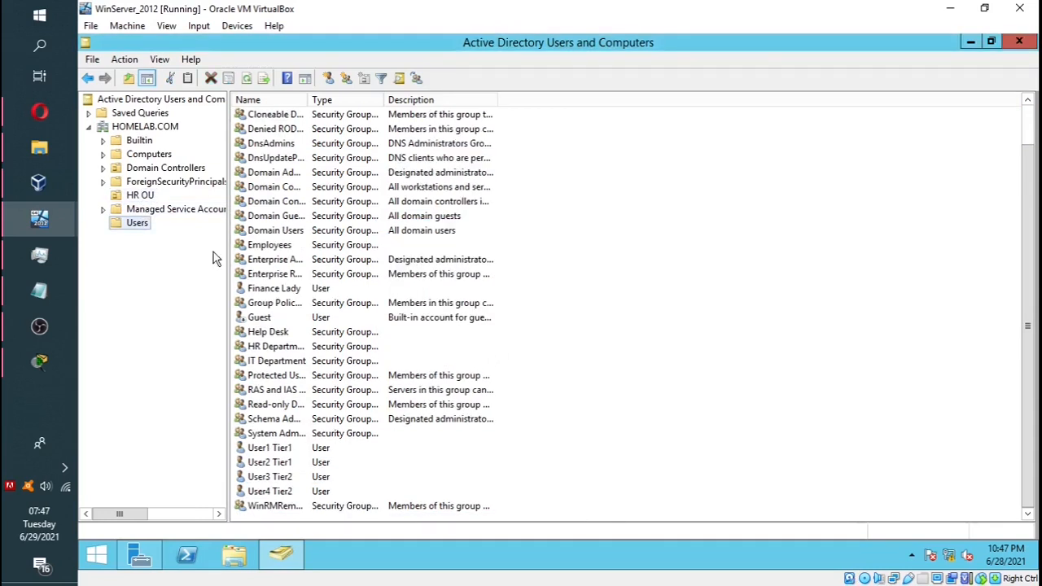
left_click(143, 197)
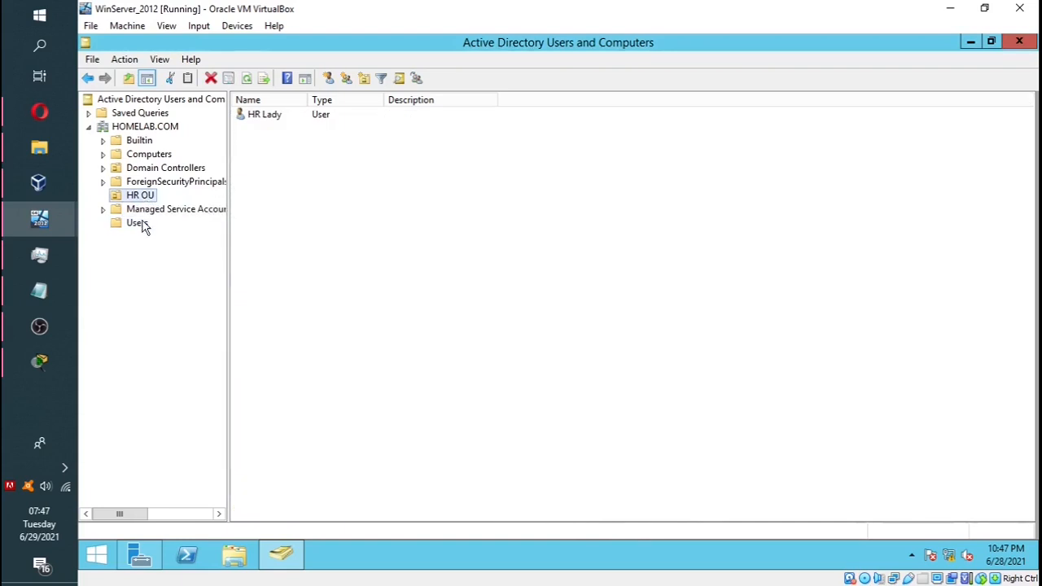
left_click(144, 223)
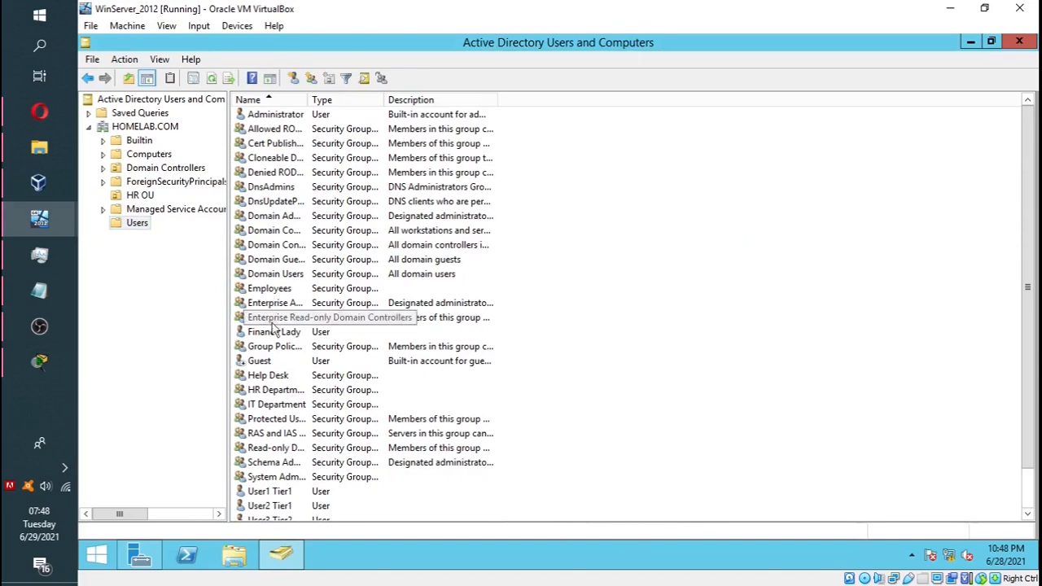
Step: Move the Finance user account to HR OU via Move, then verify HR OU's contents
left_click(274, 334)
right_click(274, 334)
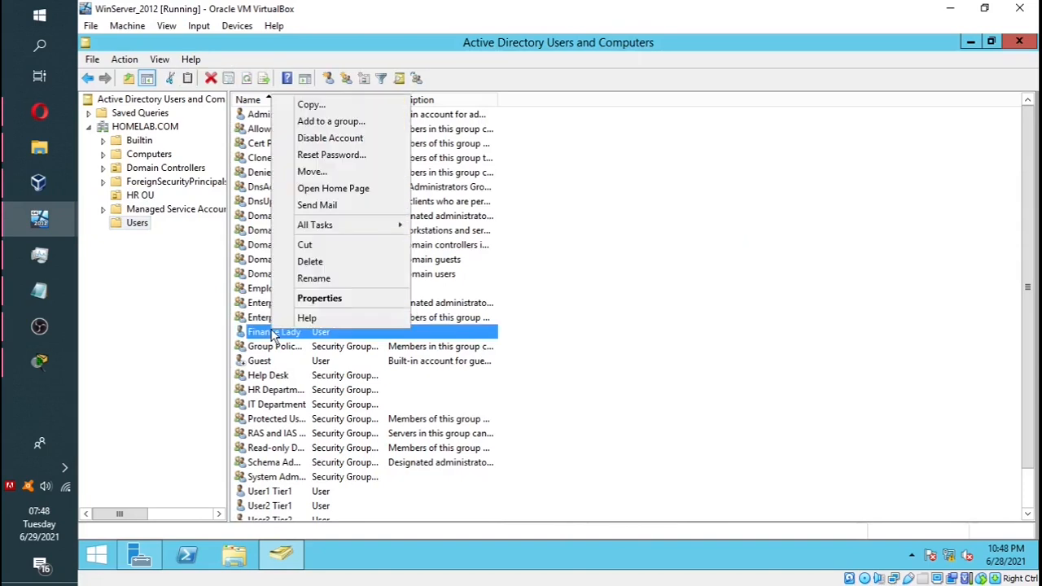
left_click(323, 173)
left_click(208, 207)
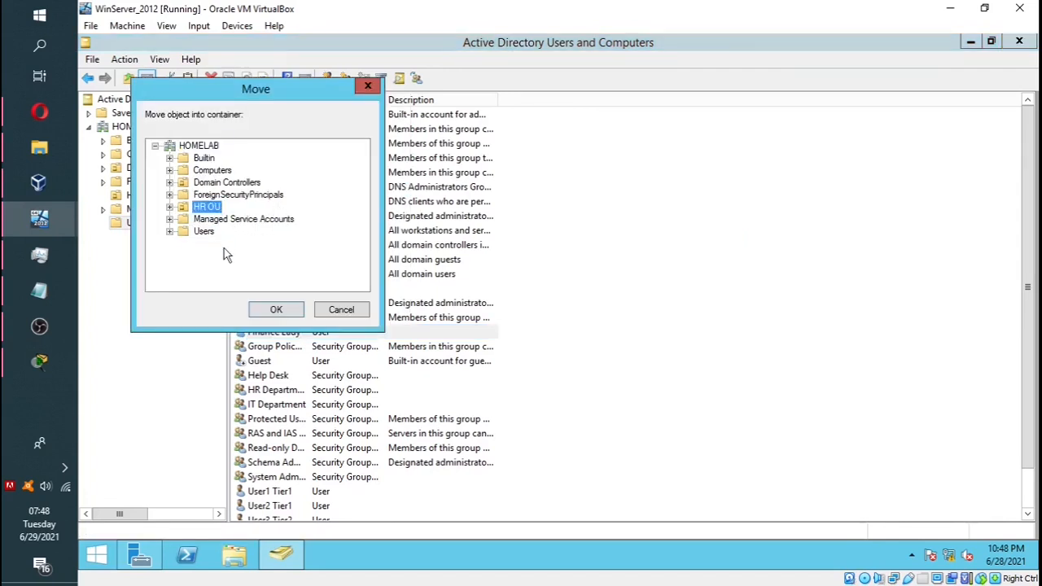
left_click(282, 309)
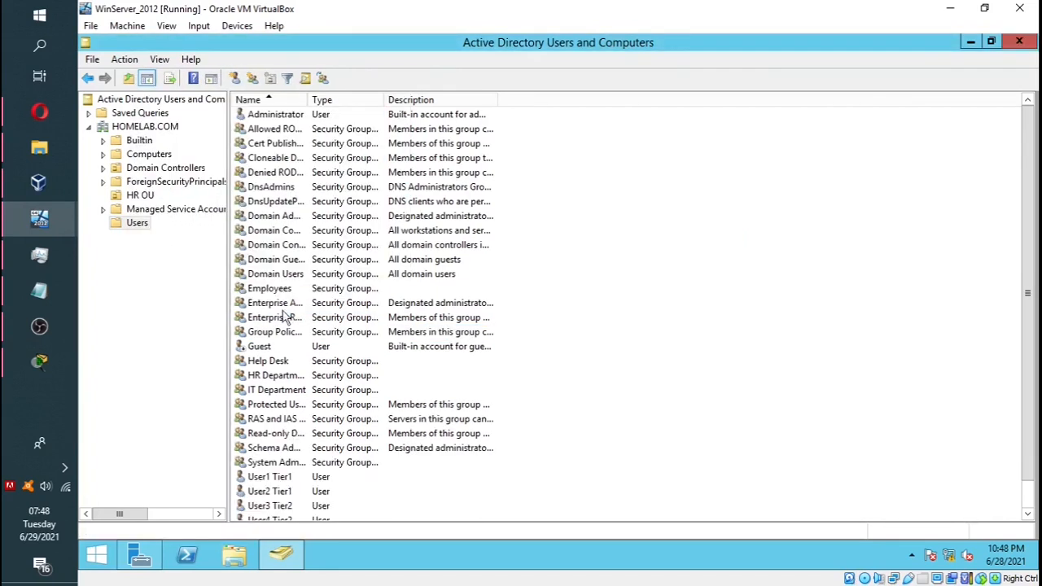
left_click(135, 199)
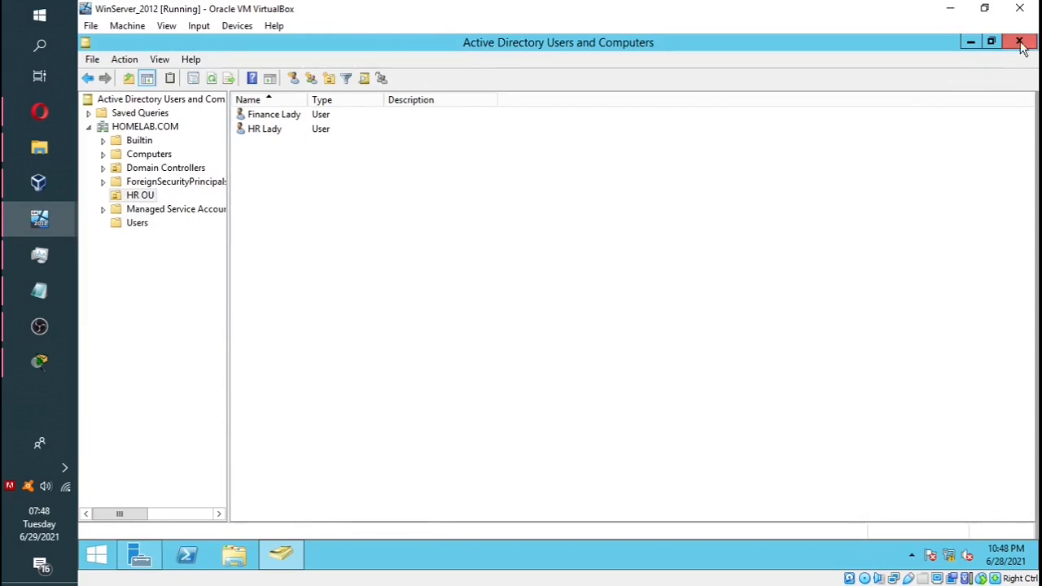
Step: Send Ctrl-Alt-Del to the Win_7 VM and sign in as the HR user with their password
left_click(972, 43)
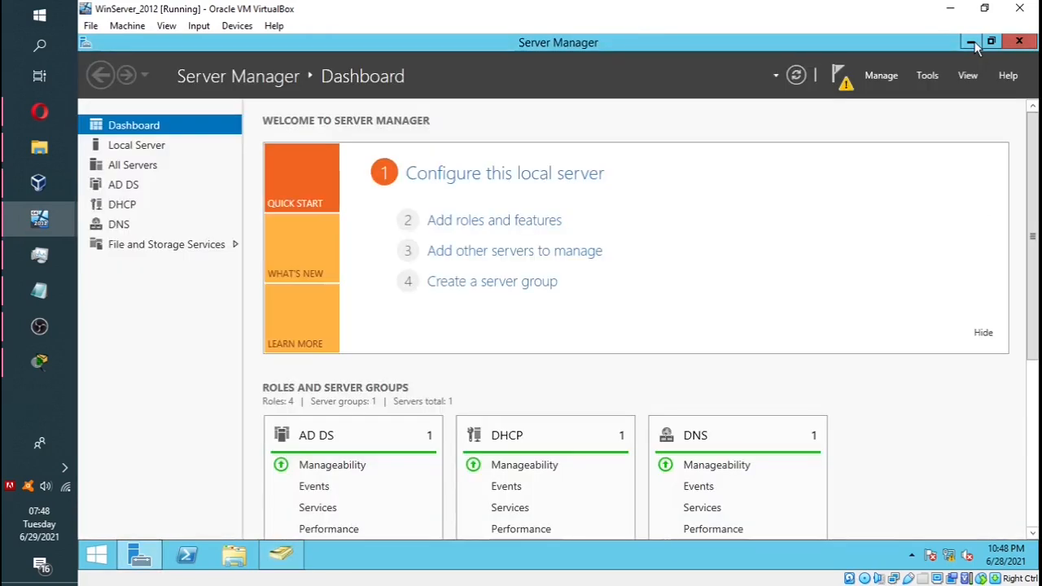
left_click(971, 42)
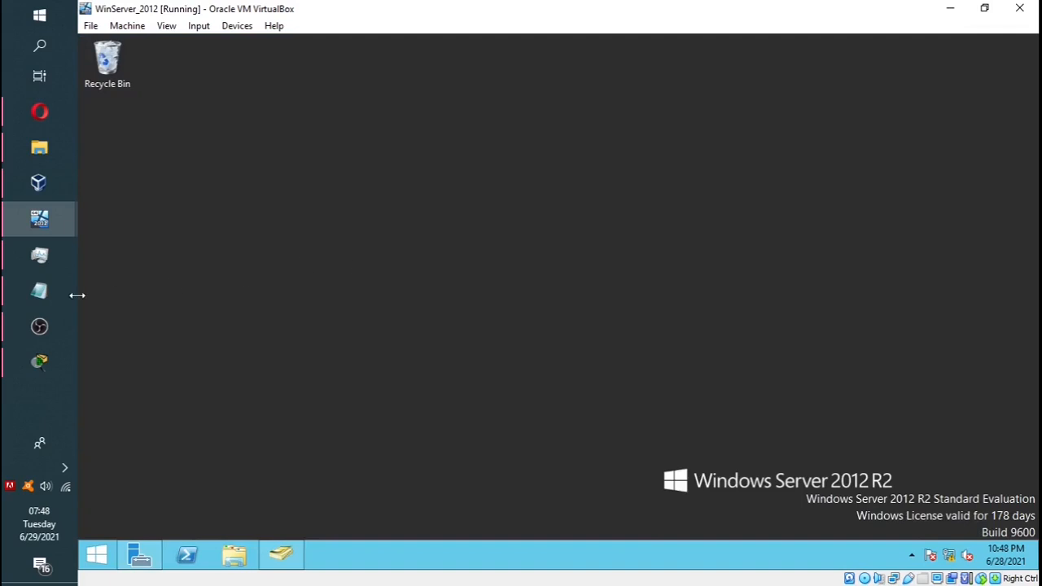
mouse_move(60, 221)
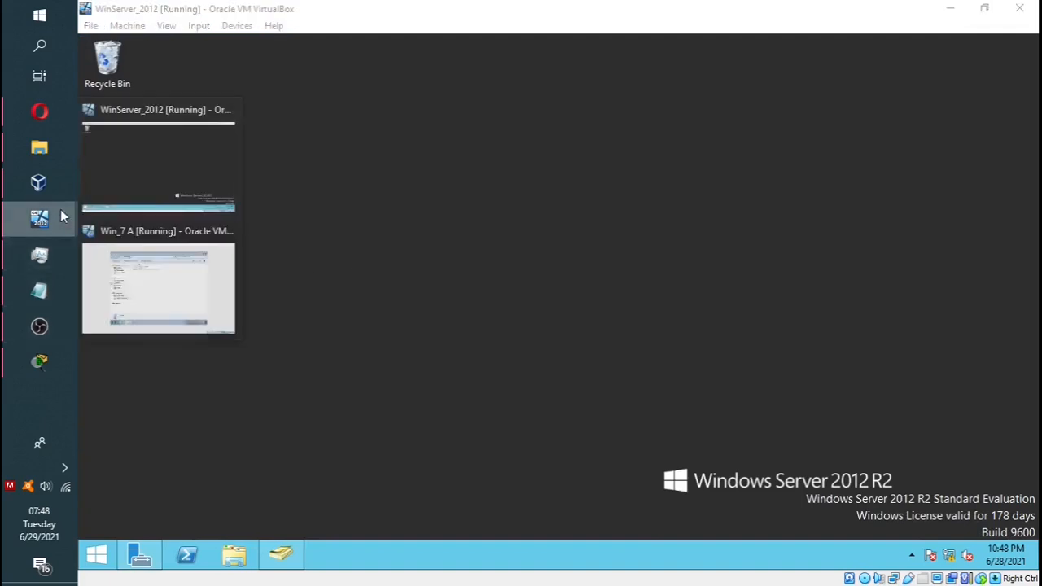
left_click(159, 311)
left_click(197, 27)
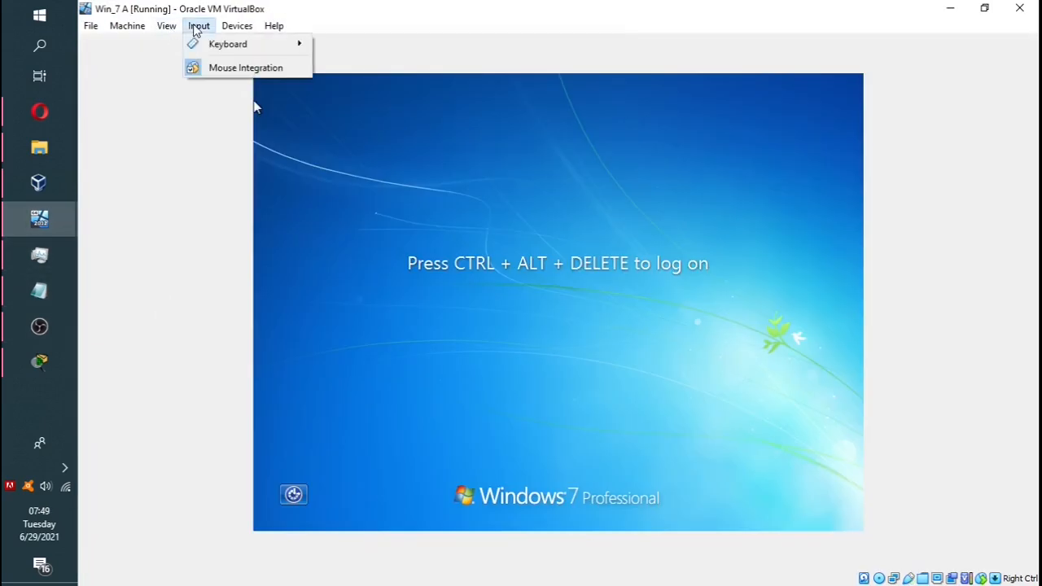
mouse_move(214, 45)
left_click(396, 88)
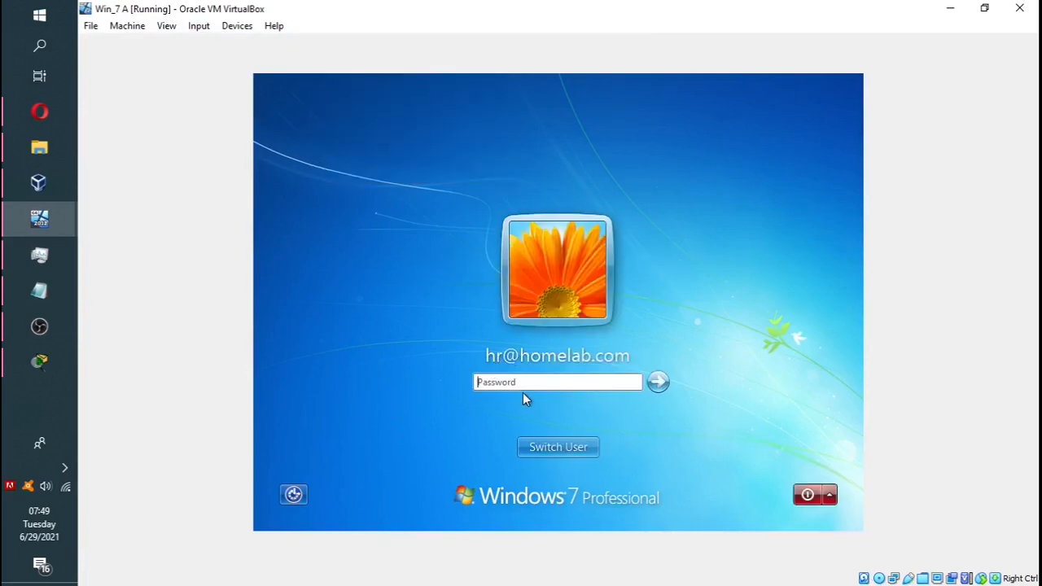
type("p•••••")
key("Caps_Lock")
type("•")
key("Caps_Lock")
key("Return")
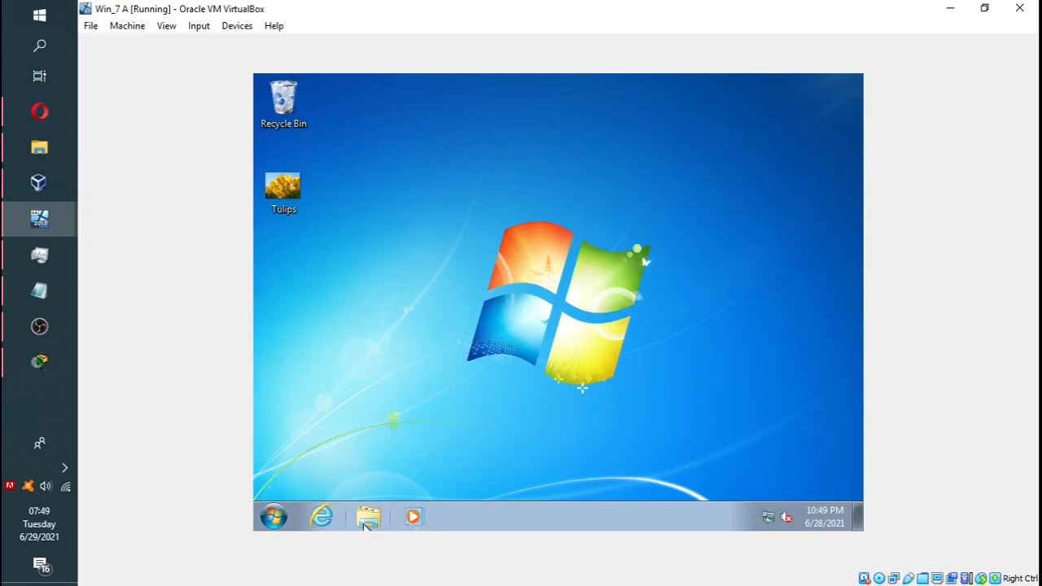
Step: Check the Start menu lacks All Programs and Shut Down, then log the HR user off
left_click(276, 518)
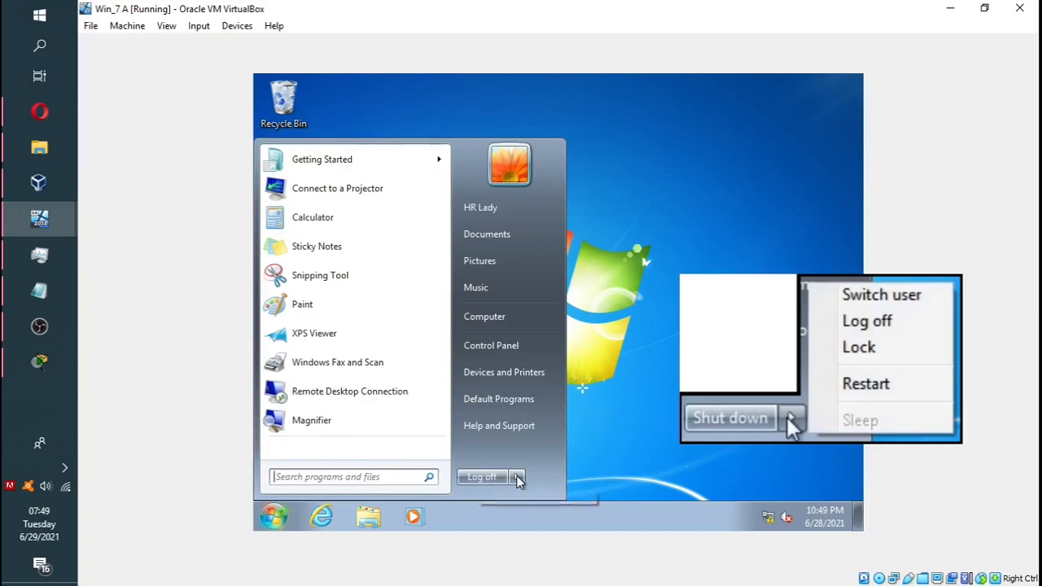
mouse_move(520, 482)
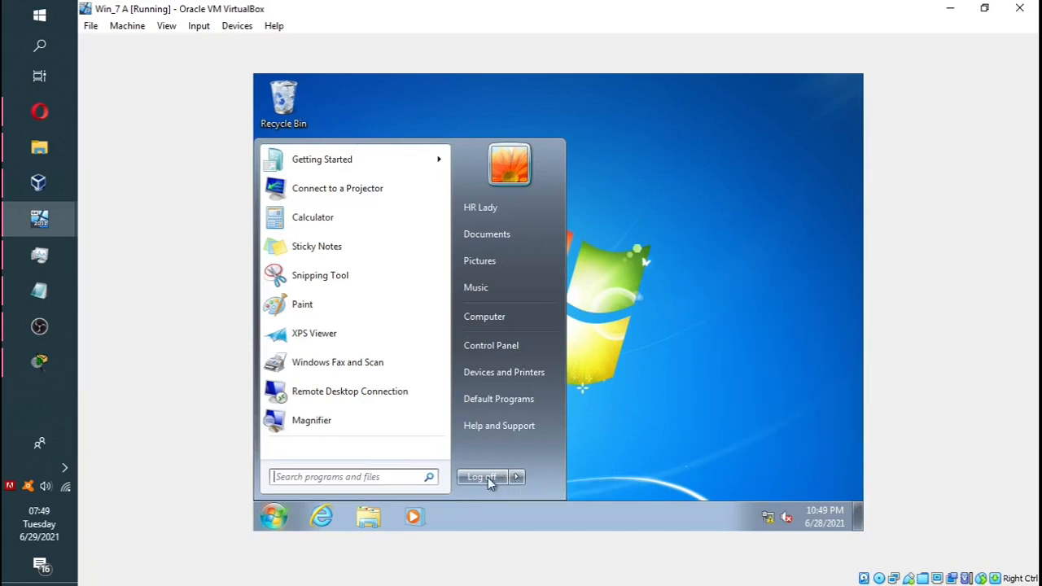
left_click(486, 477)
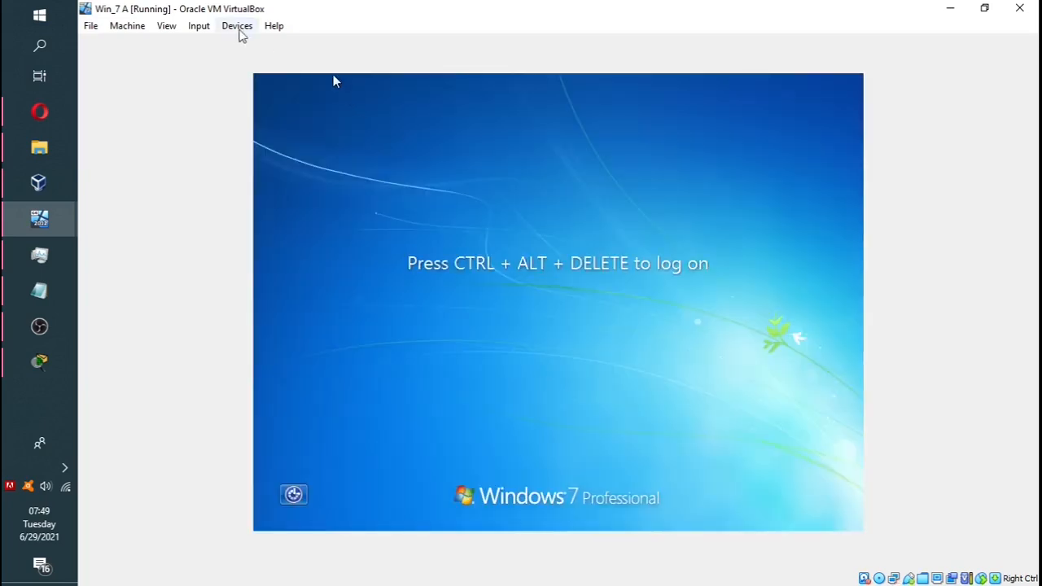
Step: Send Ctrl-Alt-Del and sign in to Windows 7 as another homelab.com domain user via Other User
left_click(199, 25)
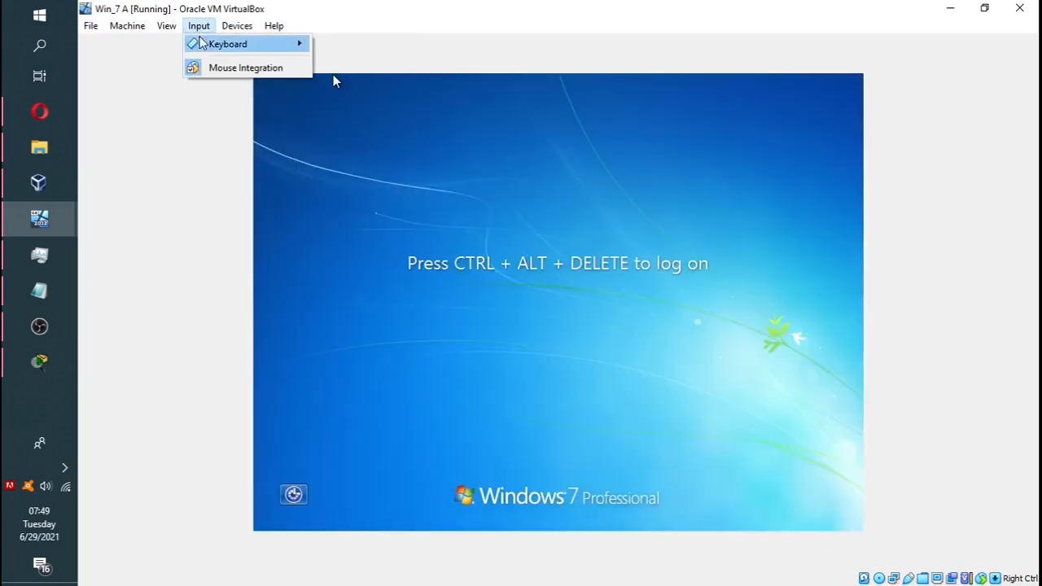
mouse_move(221, 44)
left_click(379, 86)
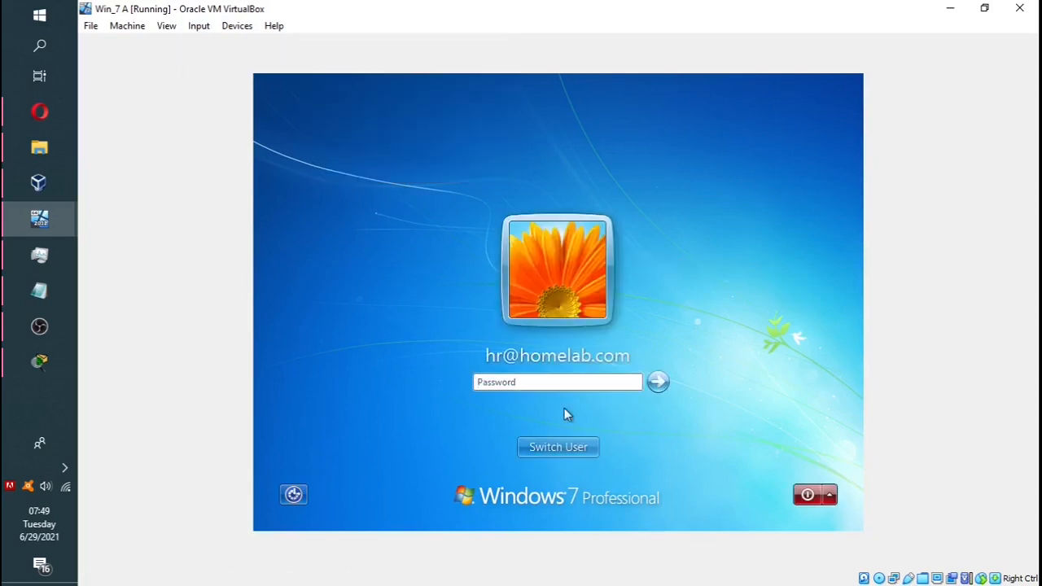
left_click(574, 453)
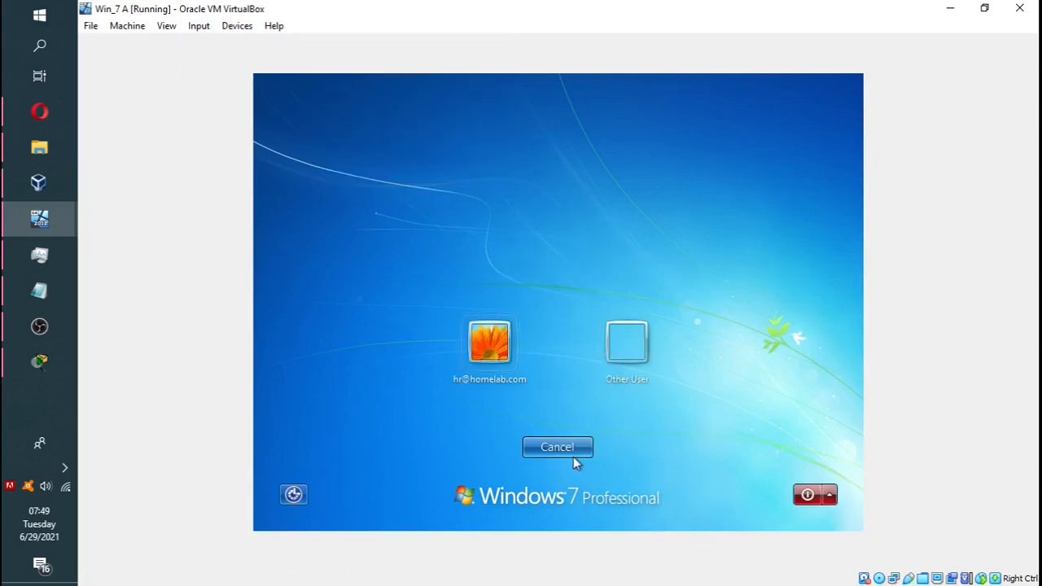
left_click(631, 346)
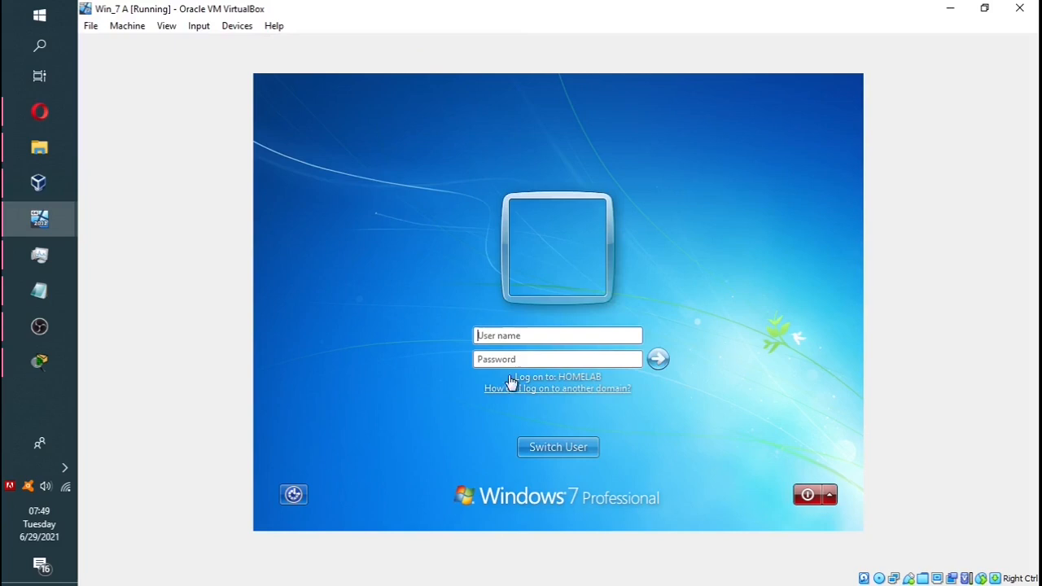
left_click(498, 333)
type("u1t1@hoame")
key("BackSpace")
key("BackSpace")
type("melab.com")
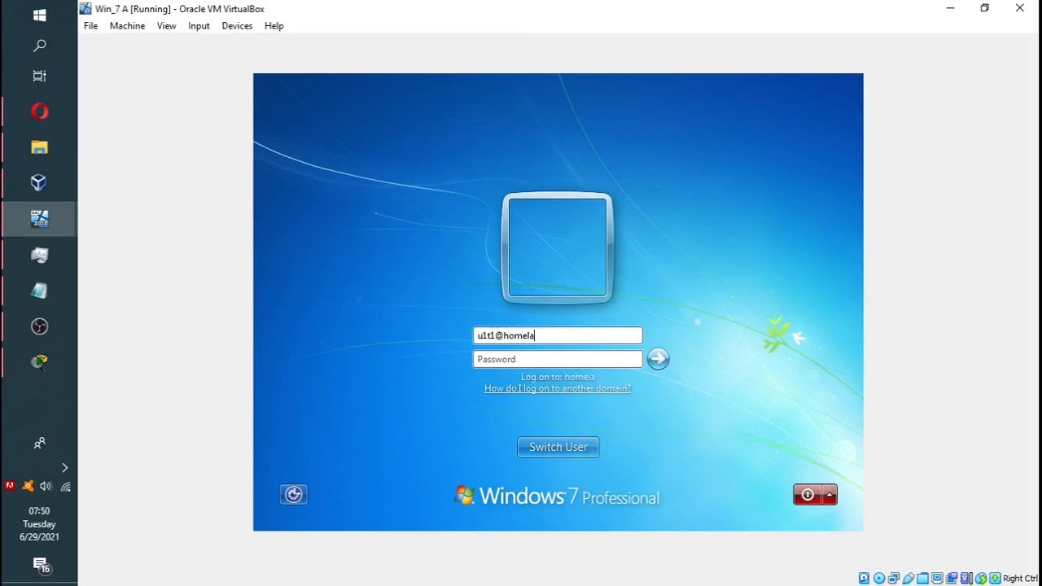
key("Tab")
type("•")
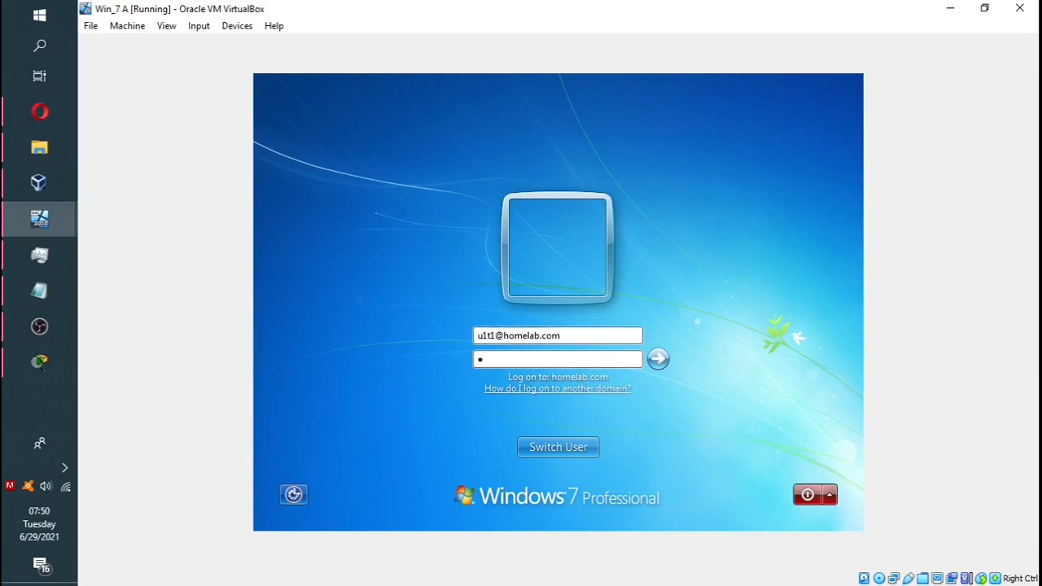
type("••••••••")
key("Return")
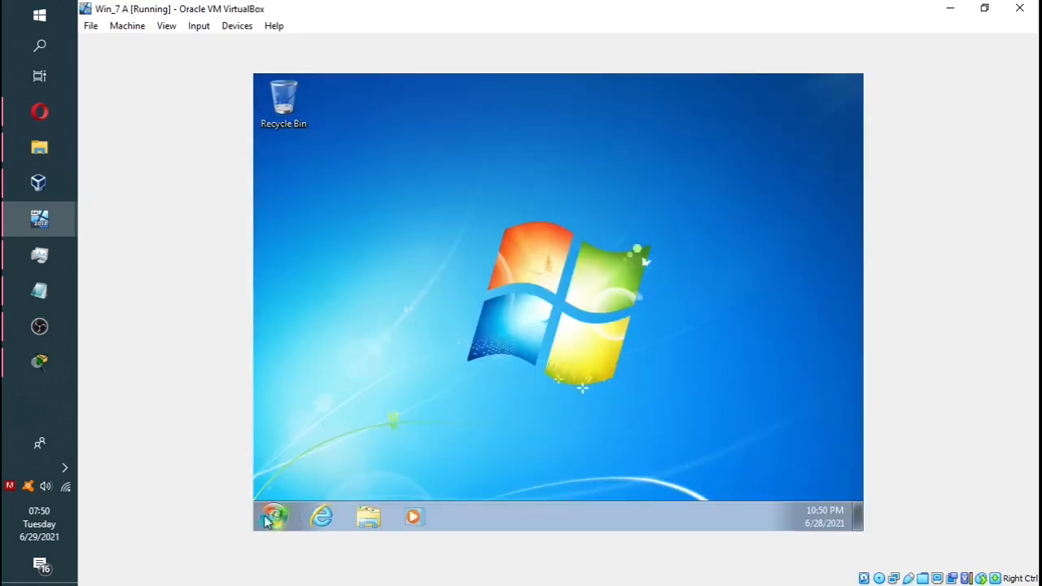
Step: Verify this user's Start menu offers All Programs and shutdown options, then choose Switch user
left_click(268, 522)
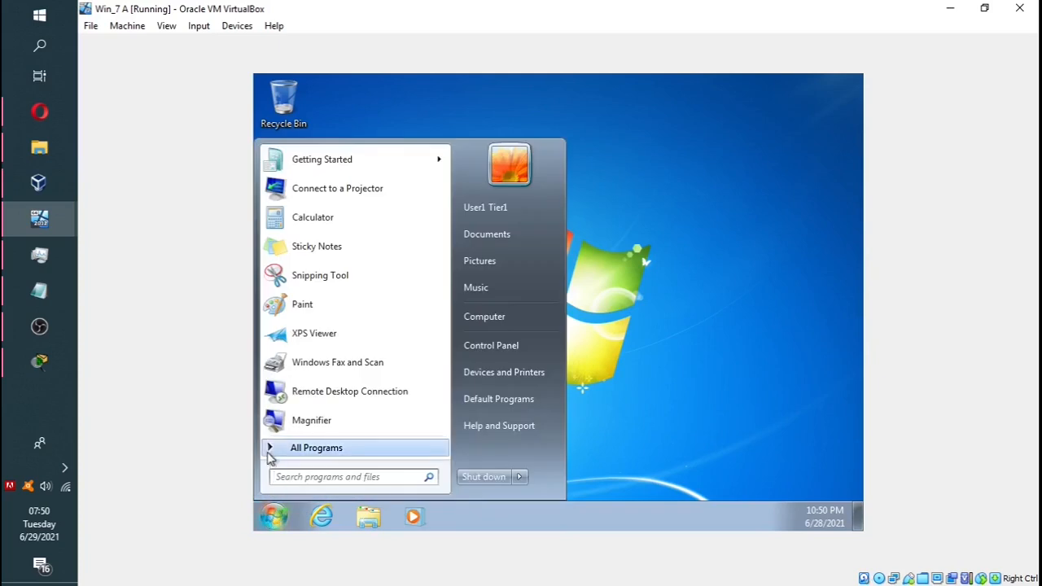
left_click(394, 449)
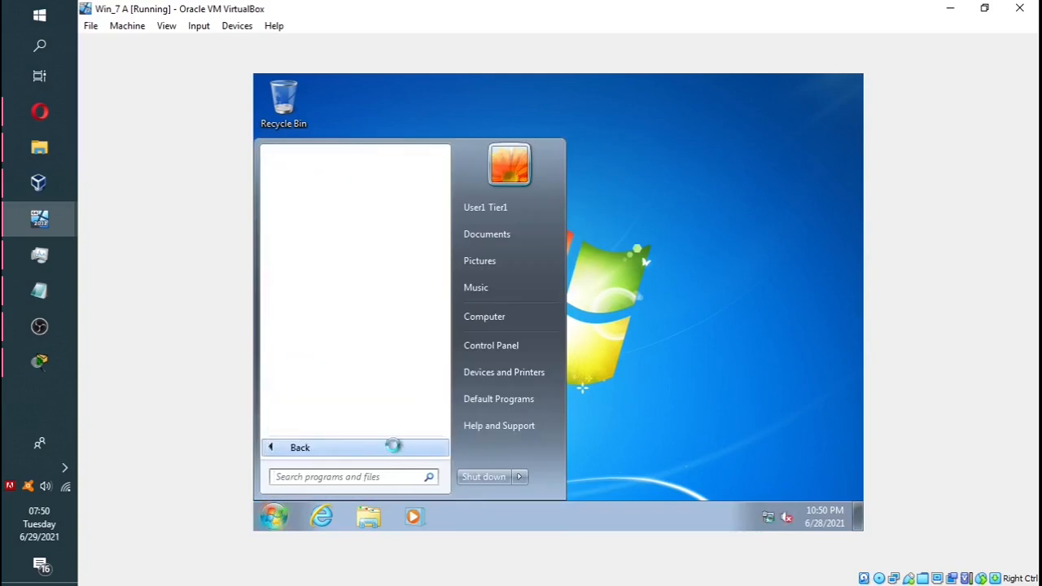
left_click(395, 449)
left_click(394, 449)
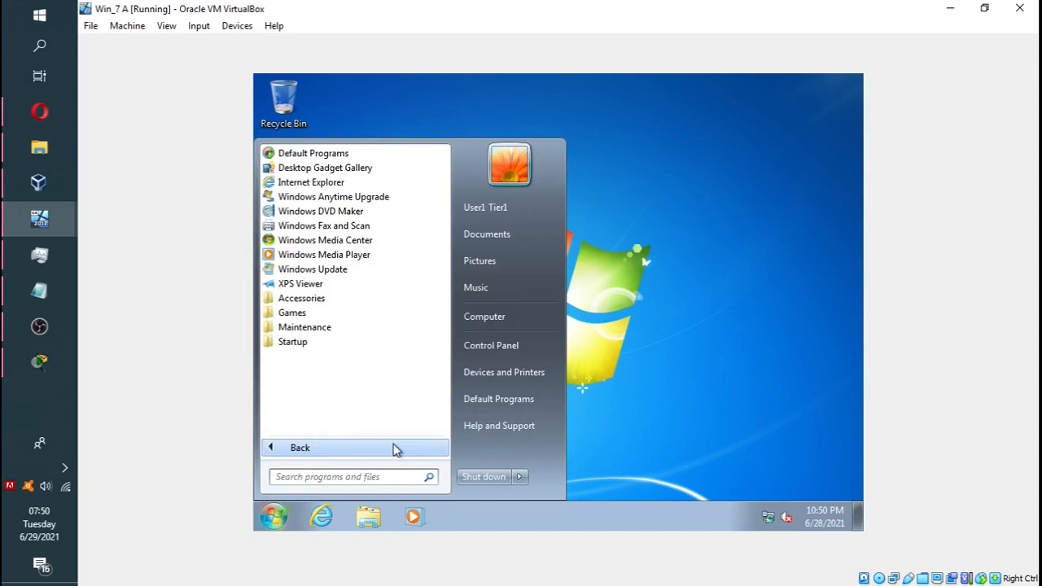
left_click(396, 448)
left_click(520, 478)
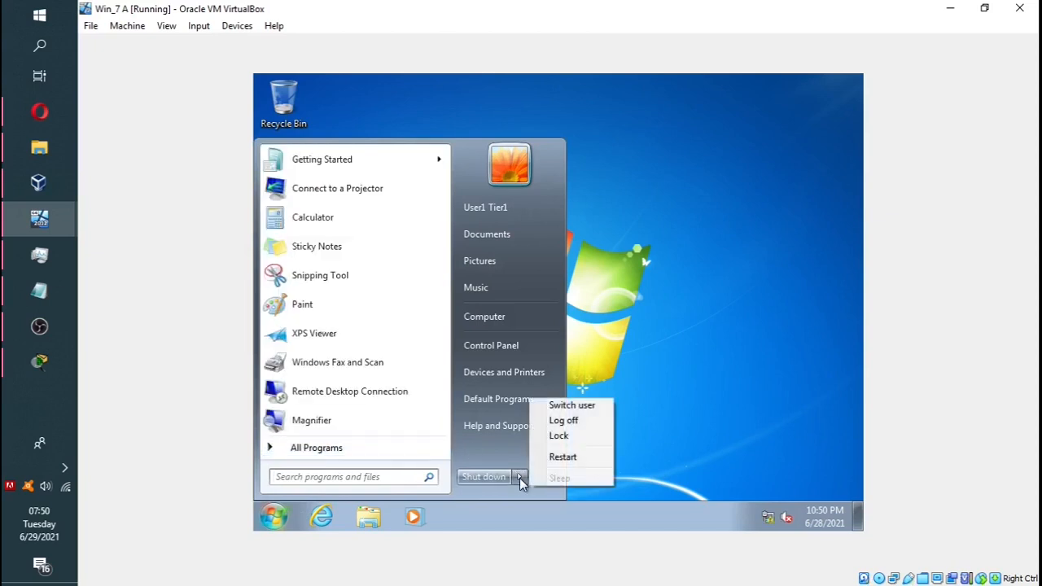
left_click(477, 510)
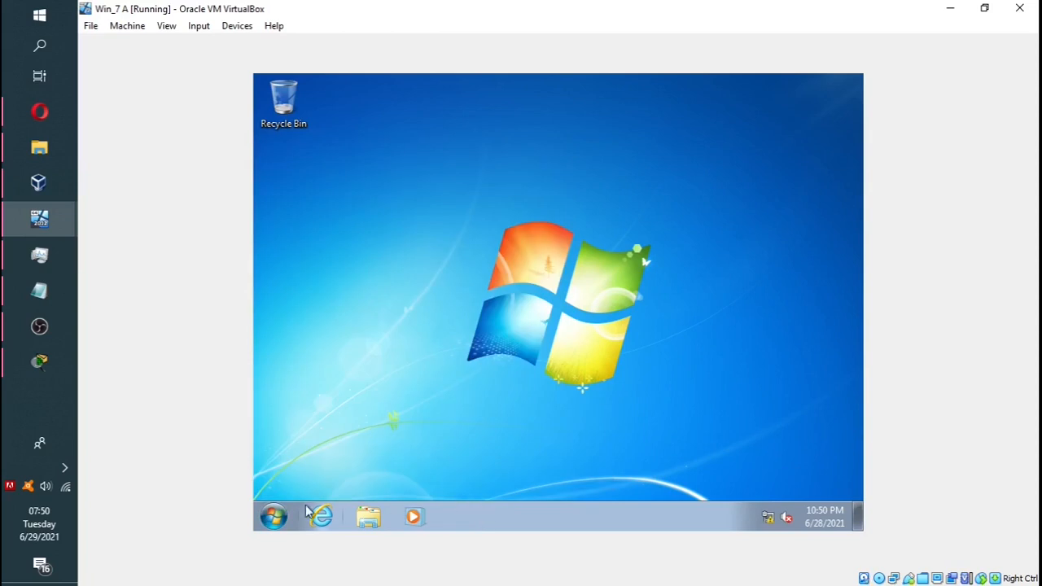
left_click(274, 516)
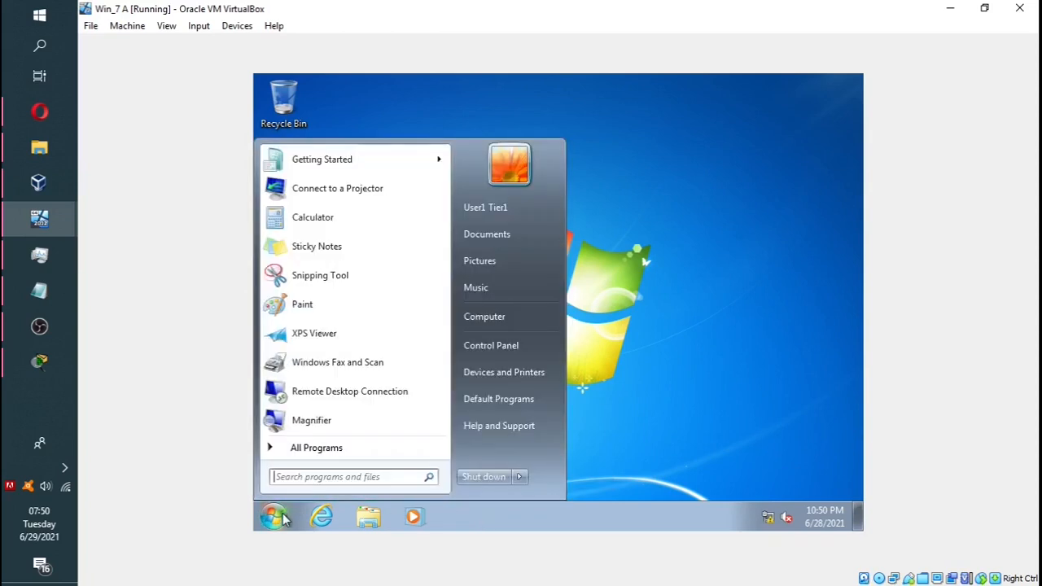
left_click(520, 479)
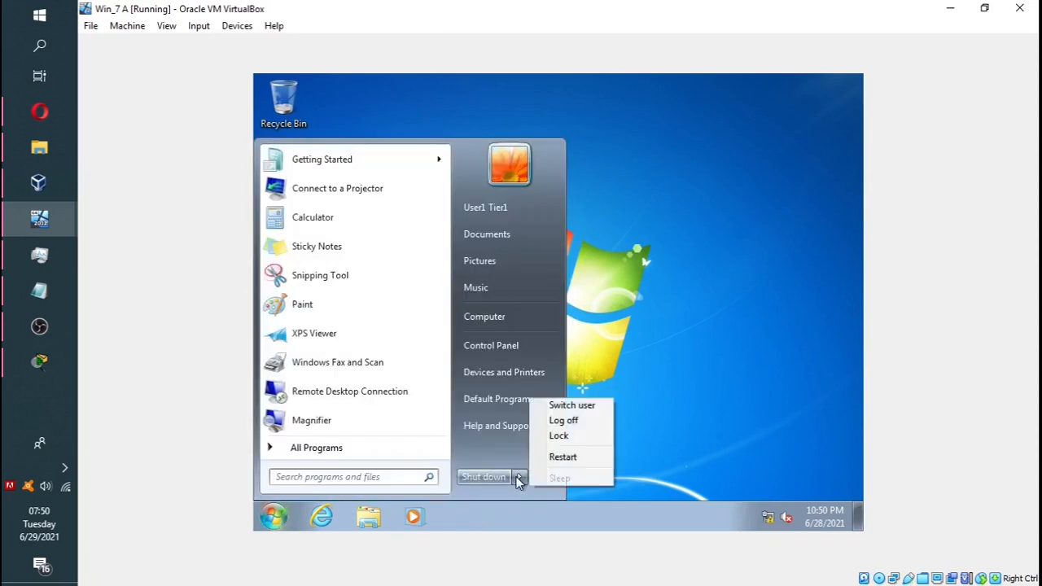
left_click(577, 406)
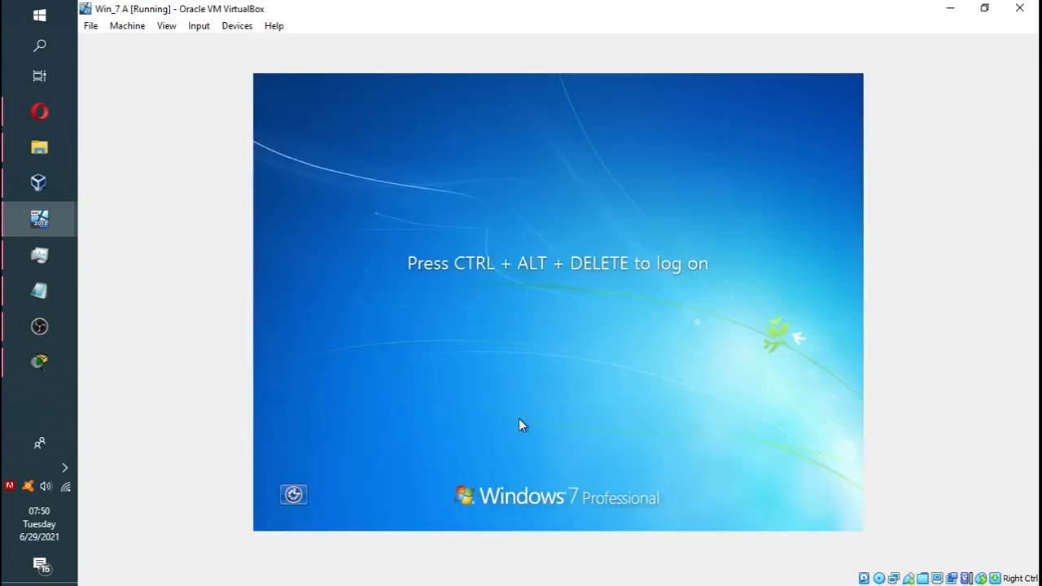
Step: Send Ctrl-Alt-Del to the Windows 7 virtual machine and choose Other User at the logon screen
left_click(199, 25)
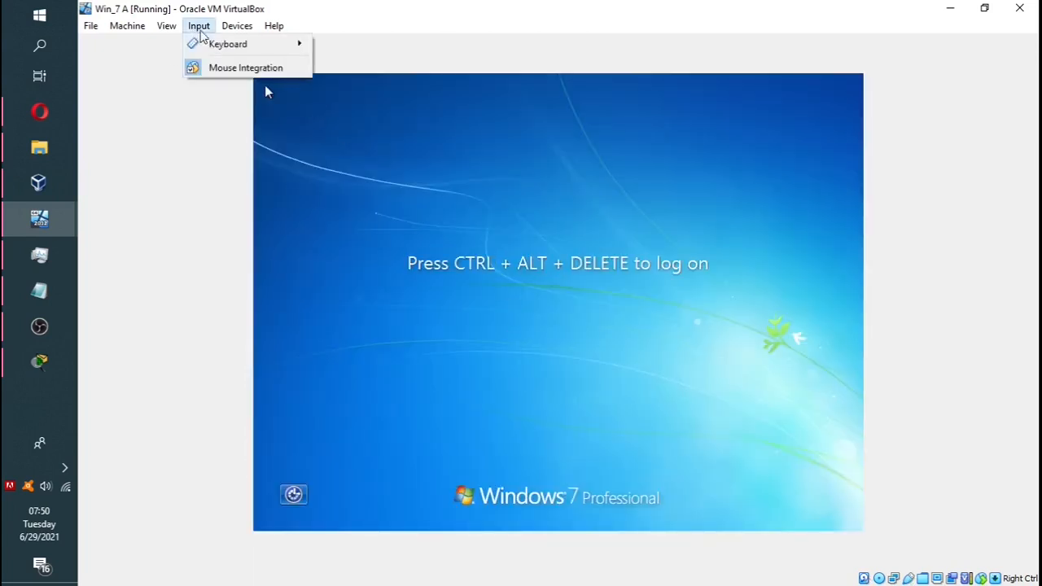
mouse_move(233, 47)
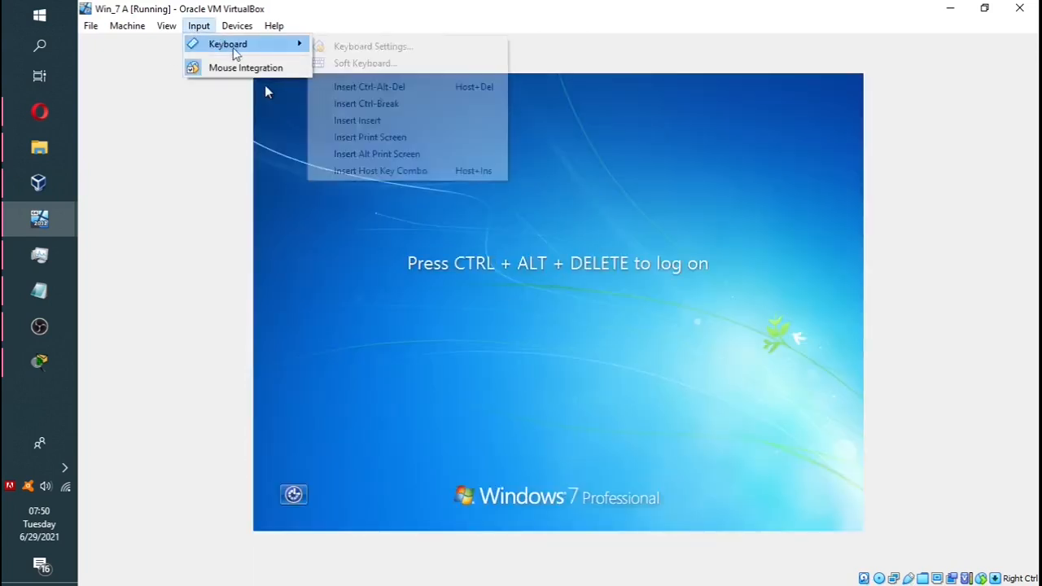
left_click(386, 87)
left_click(628, 352)
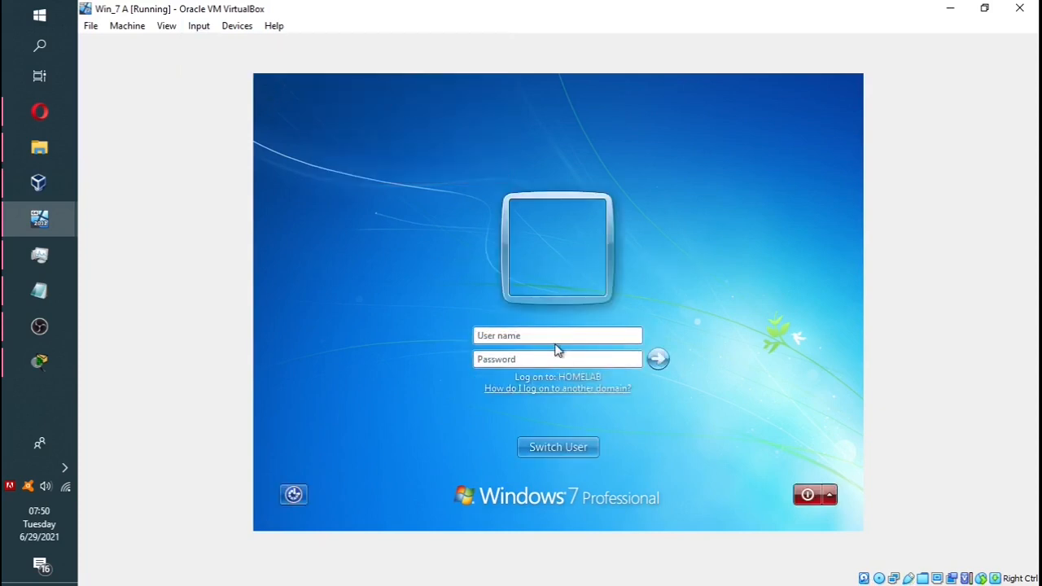
Step: Log on with the Finance user's account name and password, then show their Start menu lacking All Programs and Shut down
type("fin@homea")
key("BackSpace")
type("lab.com")
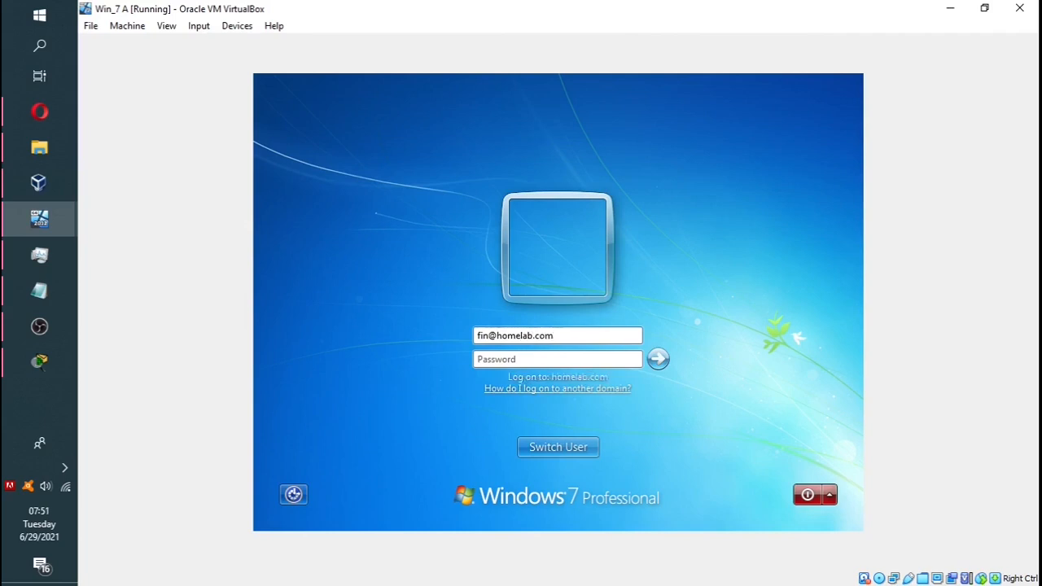
left_click(489, 359)
type("P@ssw0")
type("rd")
key("Return")
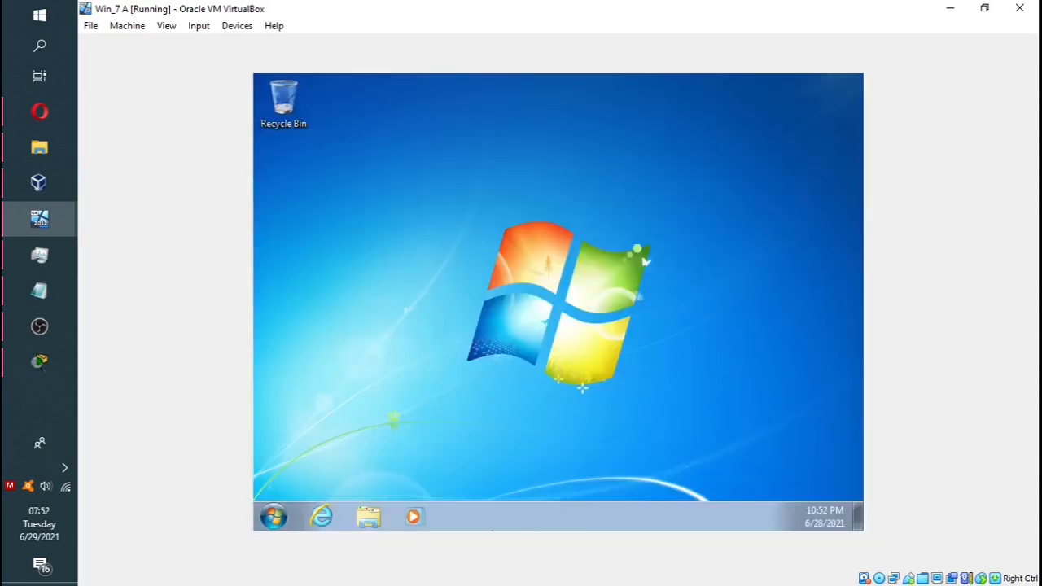
left_click(273, 517)
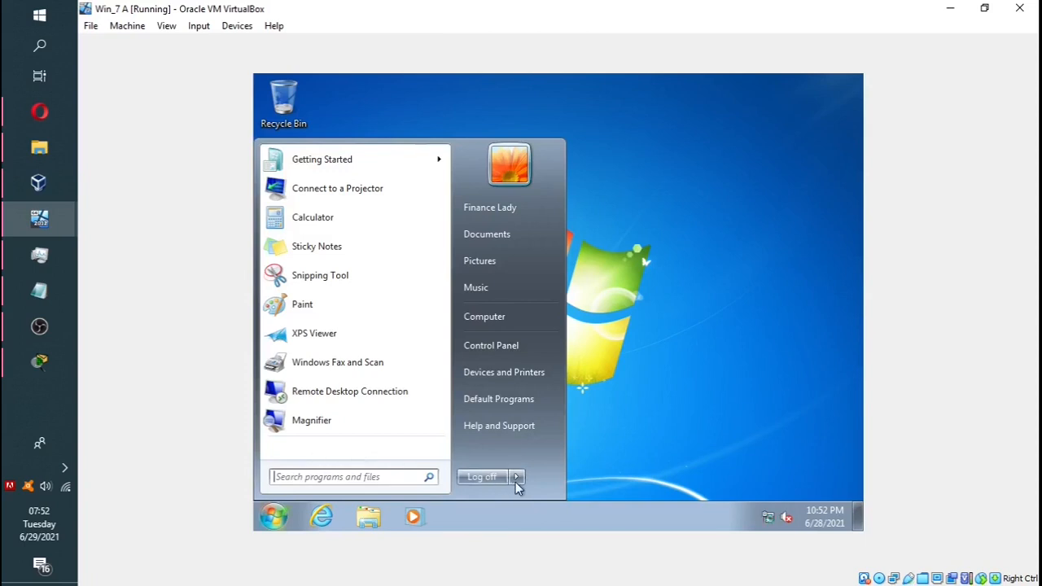
mouse_move(517, 482)
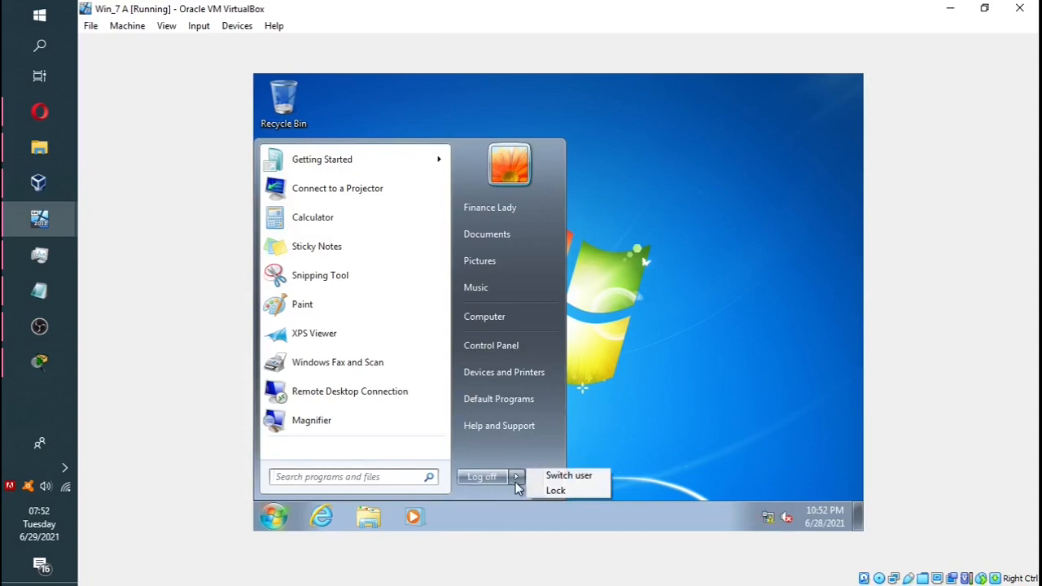